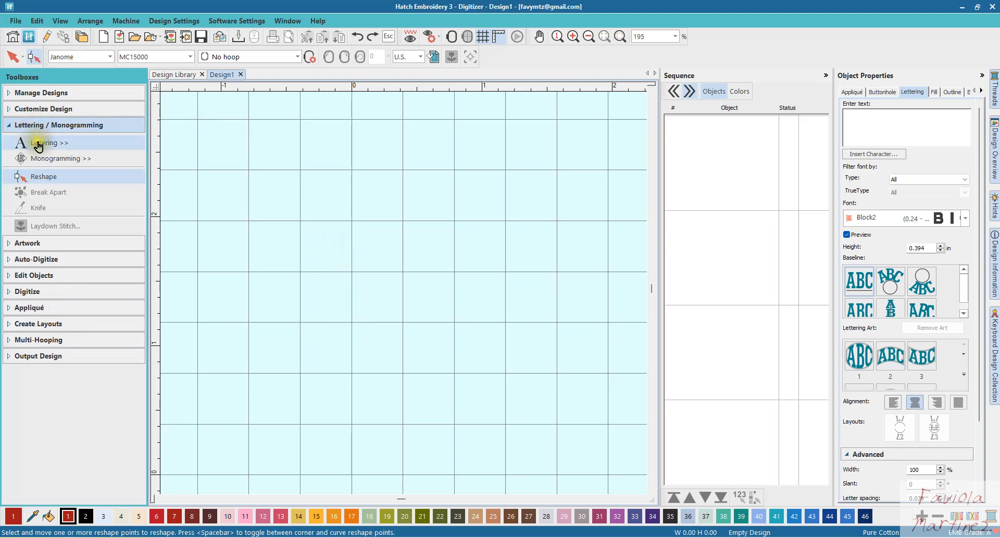
- Create a lettering object with the text "Jo" and deselect it
{"action": "left_click", "coordinate": [65, 146]}
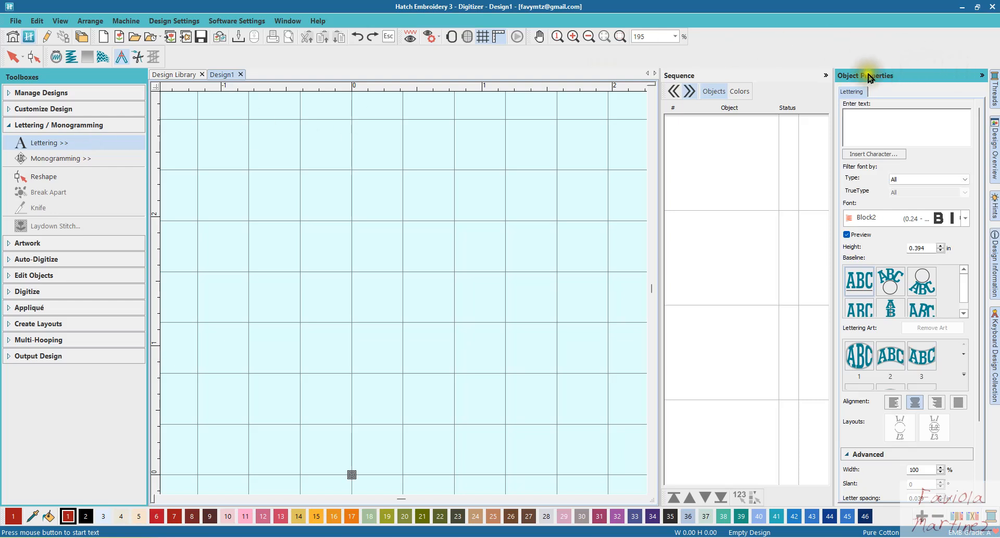
{"action": "left_click", "coordinate": [860, 137]}
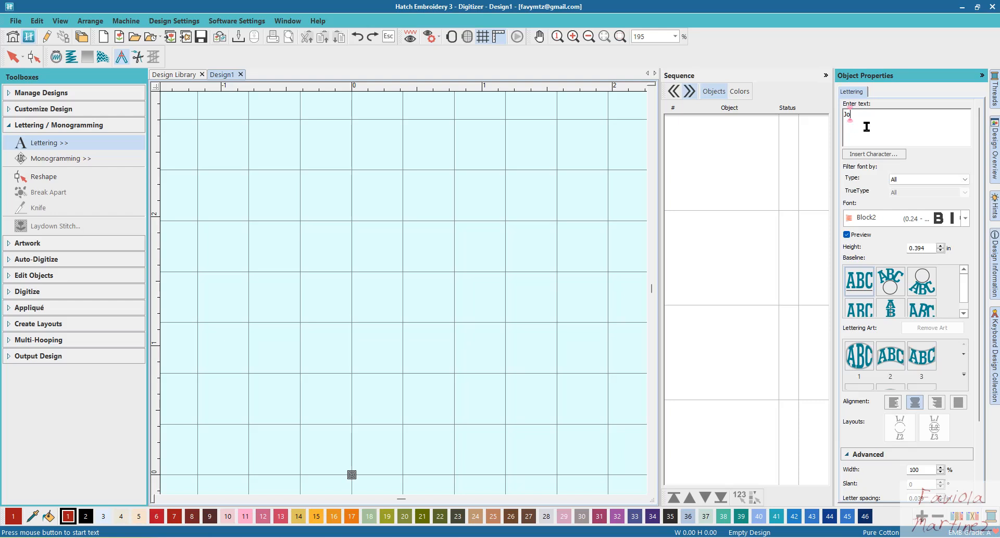
{"action": "key", "text": "Return"}
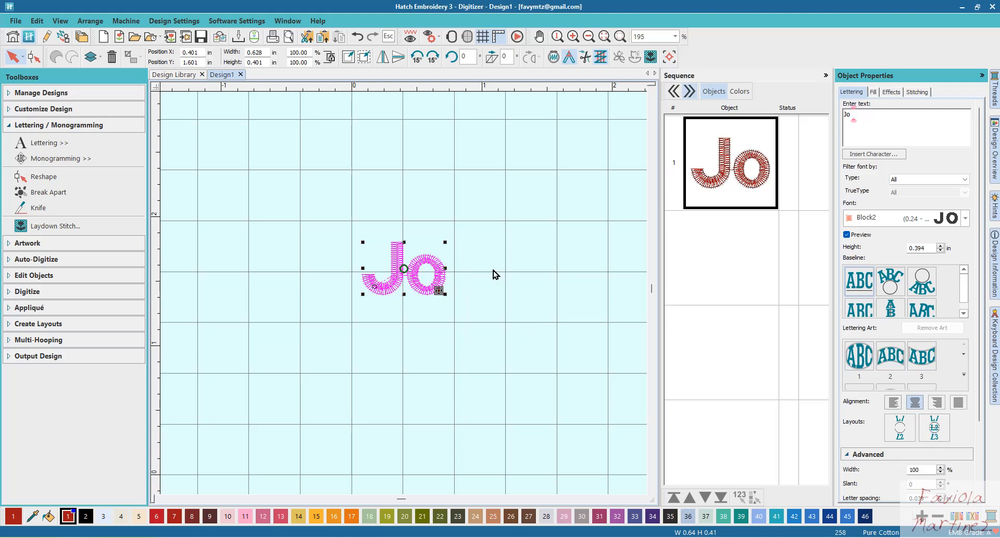
{"action": "left_click", "coordinate": [477, 282]}
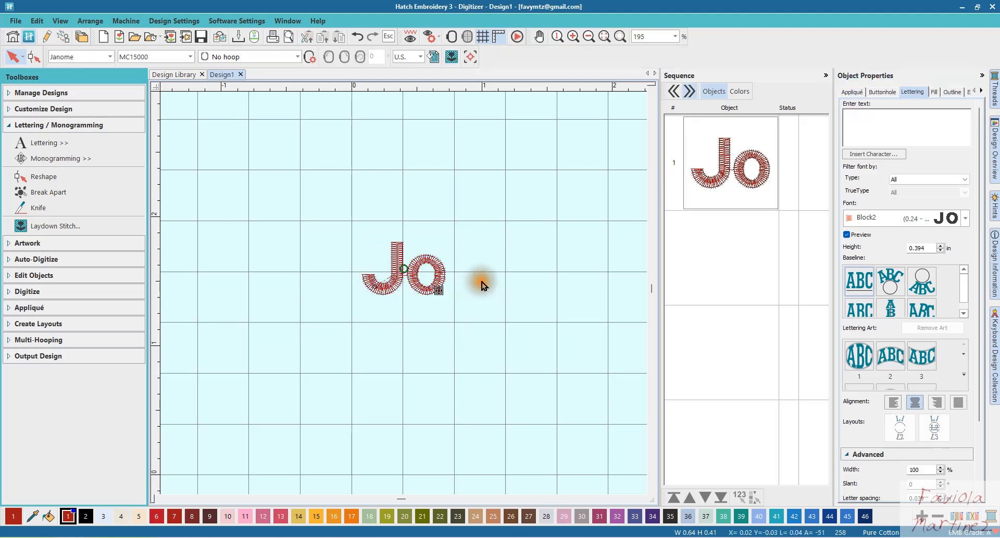
- Create a second, separate lettering object with the text "girl" and deselect it
{"action": "left_click", "coordinate": [875, 124]}
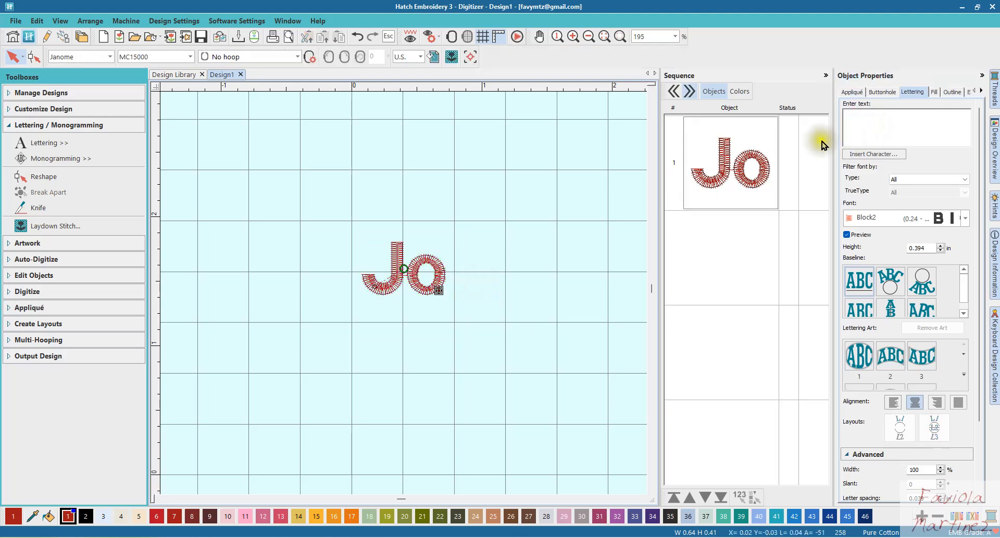
{"action": "left_click", "coordinate": [870, 124]}
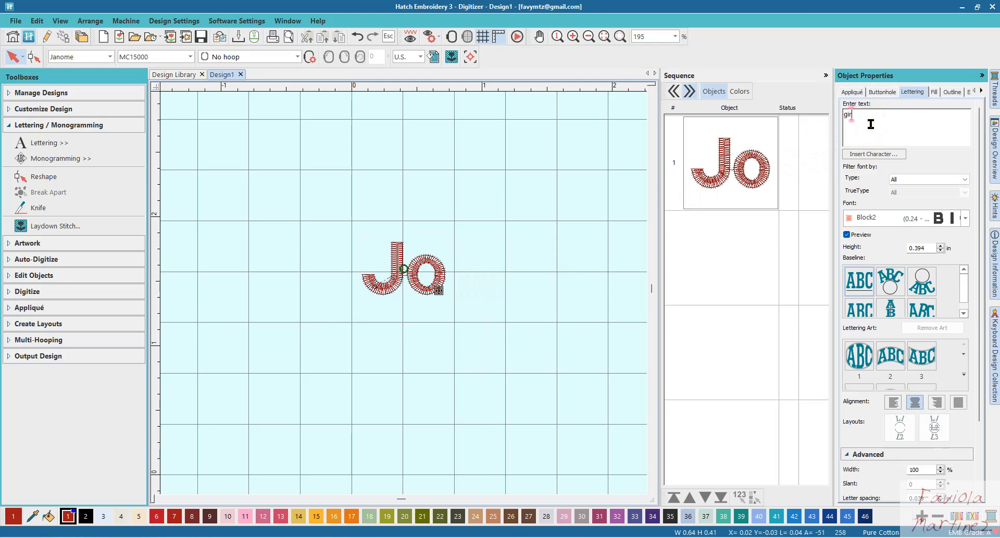
{"action": "key", "text": "Return"}
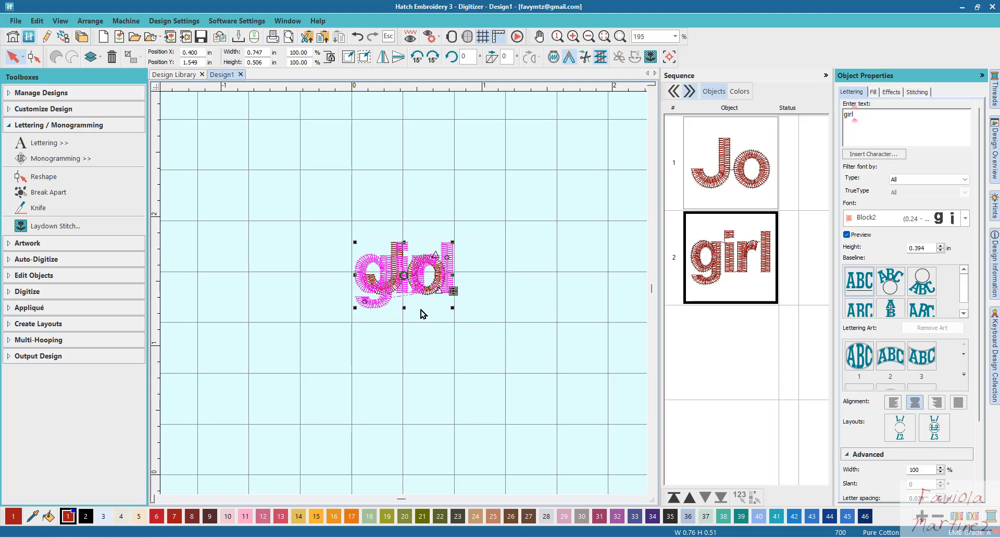
{"action": "left_click", "coordinate": [519, 246]}
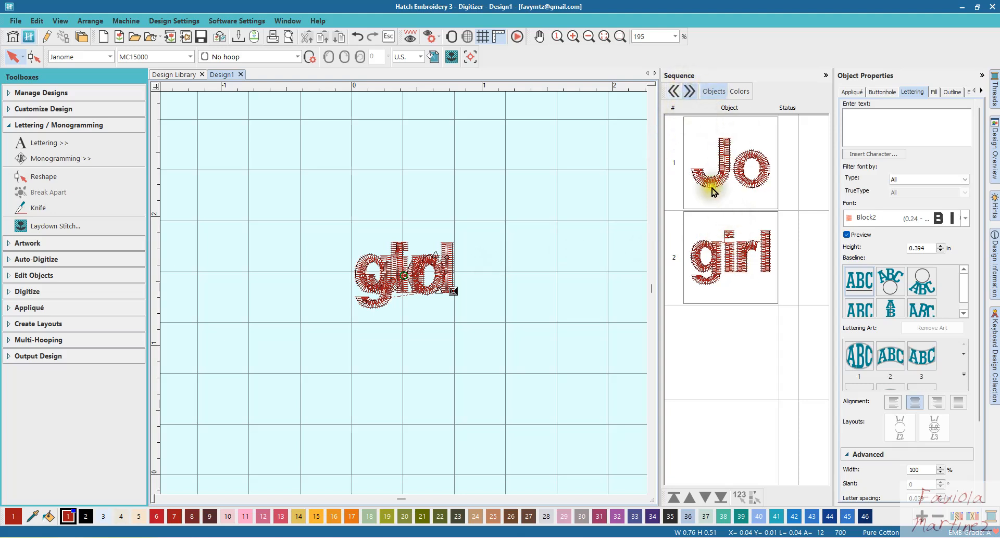
- Move the "girl" lettering straight down below "Jo", centred at about X 0.36 in, Y 1.01 in
{"action": "left_click", "coordinate": [718, 268]}
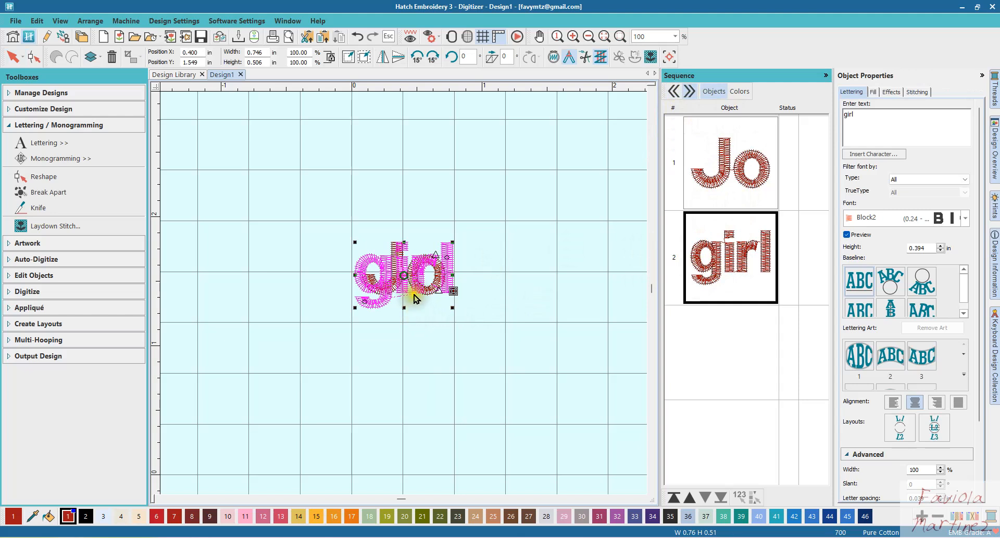
{"action": "left_click_drag", "start_coordinate": [408, 266], "coordinate": [405, 345]}
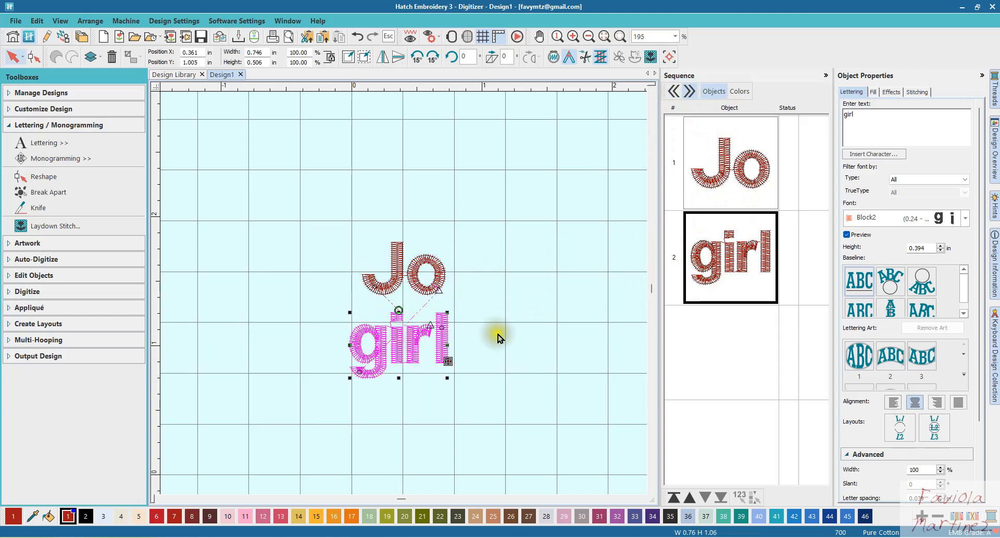
{"action": "left_click", "coordinate": [497, 337]}
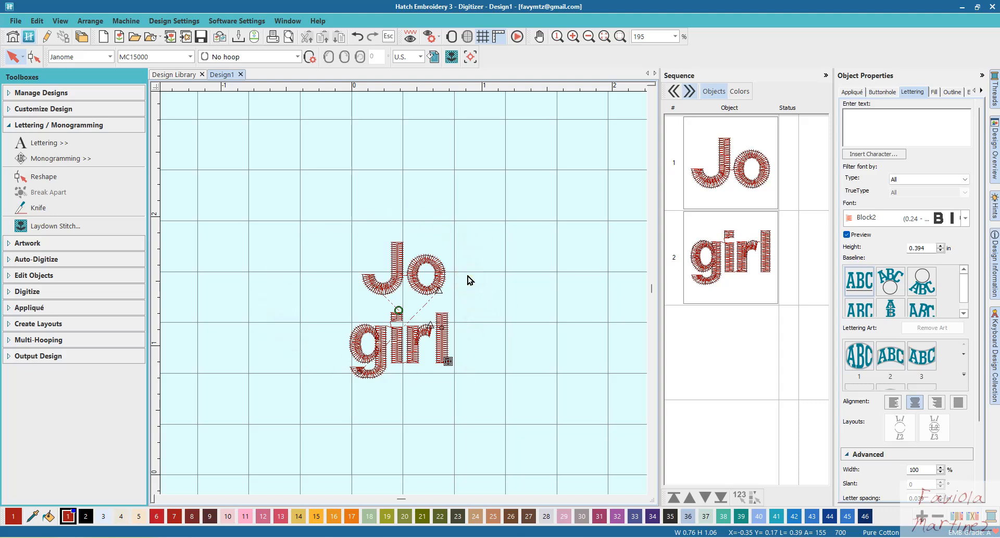
- Try the Carla font and the Comics font on the "Jo" lettering
{"action": "left_click", "coordinate": [396, 283]}
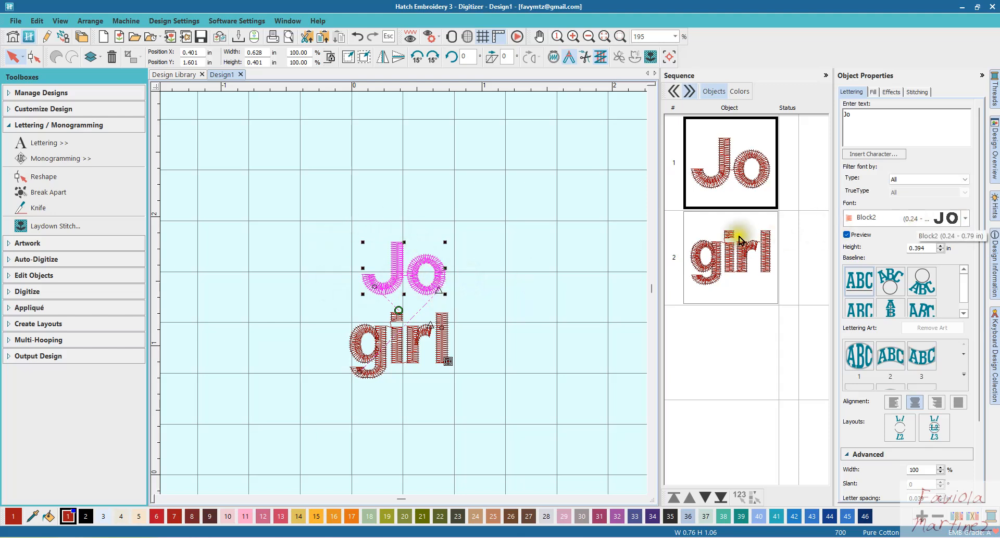
{"action": "left_click", "coordinate": [965, 221]}
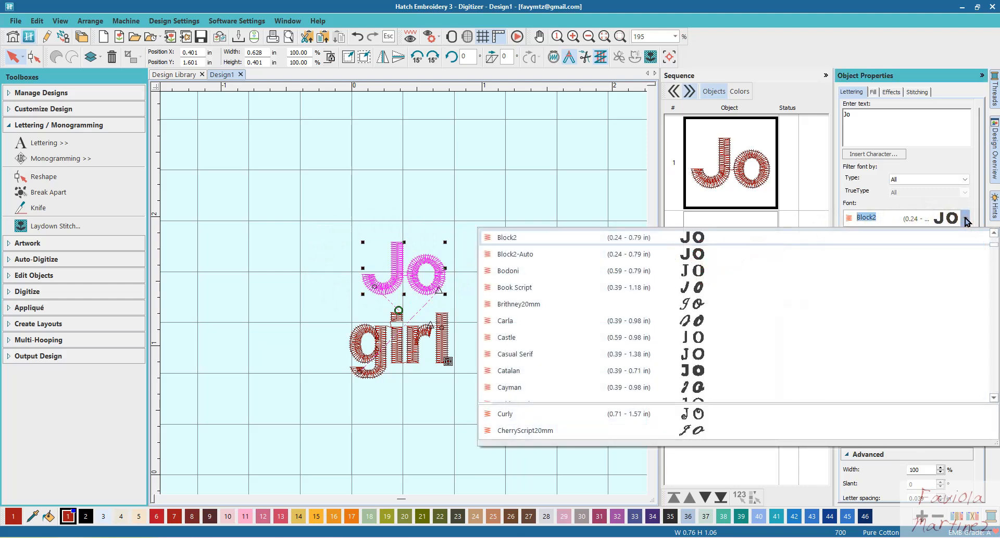
{"action": "left_click", "coordinate": [505, 320]}
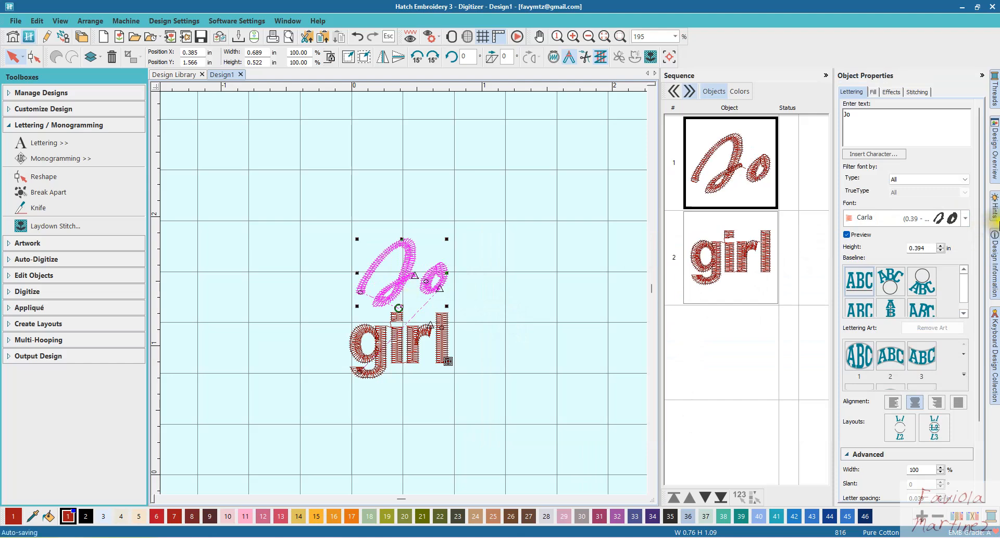
{"action": "left_click", "coordinate": [967, 219]}
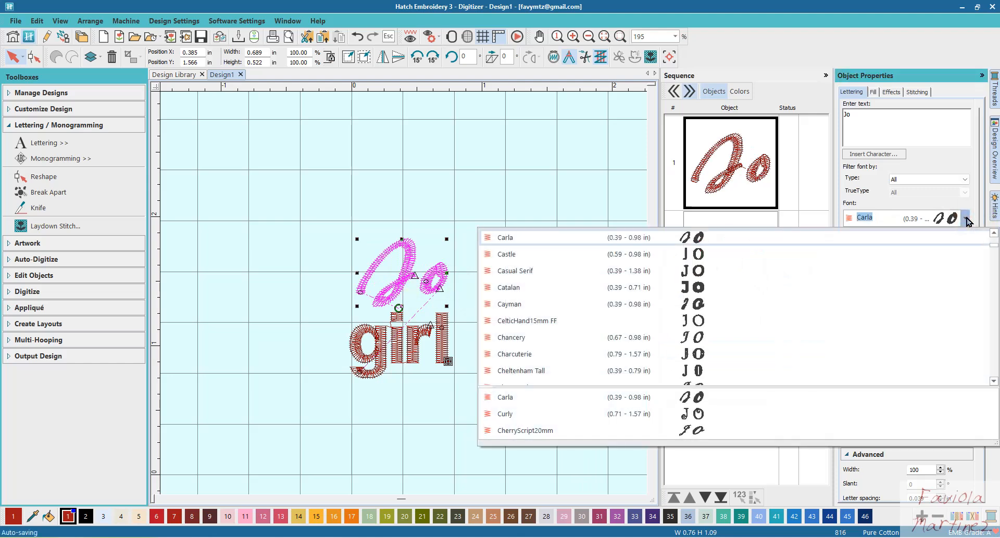
{"action": "scroll", "coordinate": [605, 354], "scroll_direction": "down", "scroll_amount": 1}
{"action": "scroll", "coordinate": [599, 353], "scroll_direction": "down", "scroll_amount": 2}
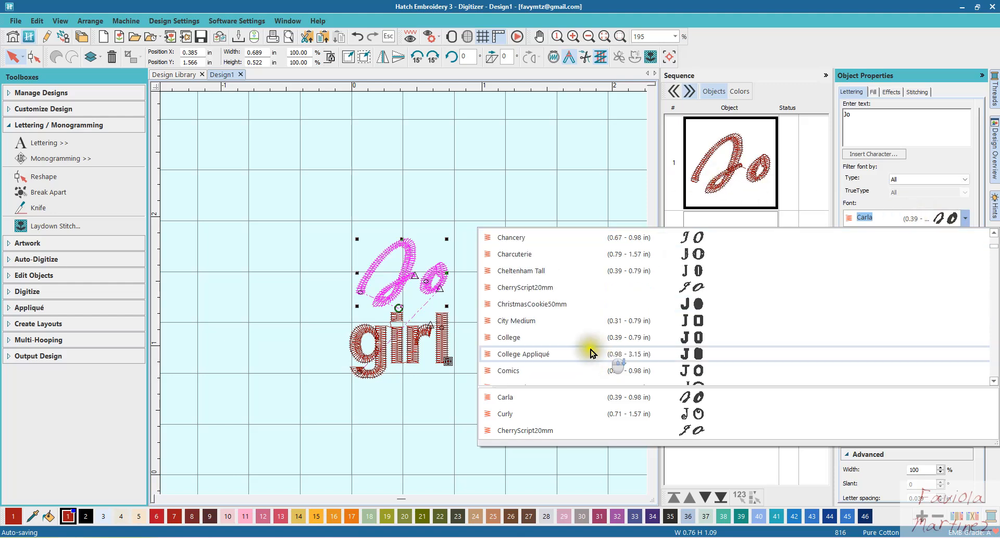
{"action": "left_click", "coordinate": [516, 369]}
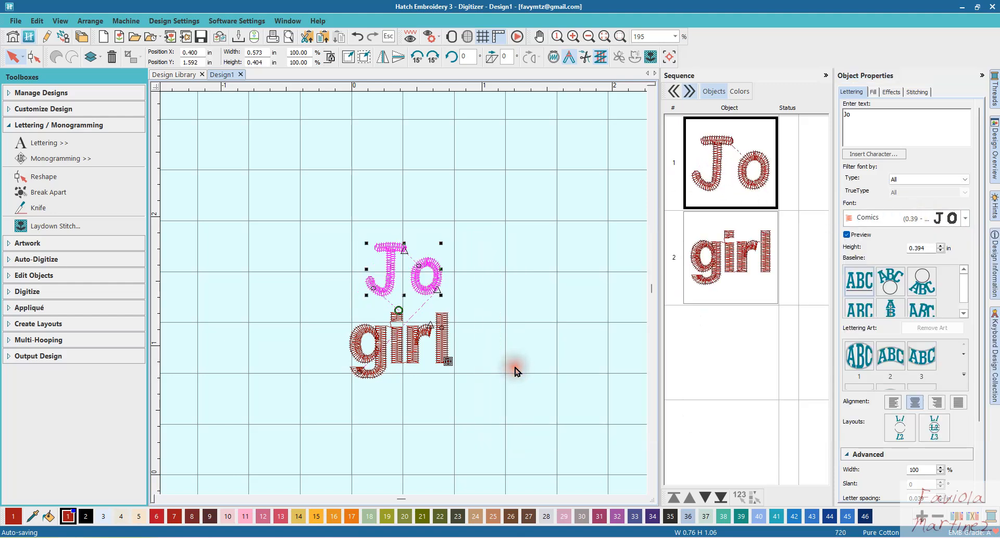
- Set the font of the "Jo" lettering to Curly
{"action": "left_click", "coordinate": [967, 220]}
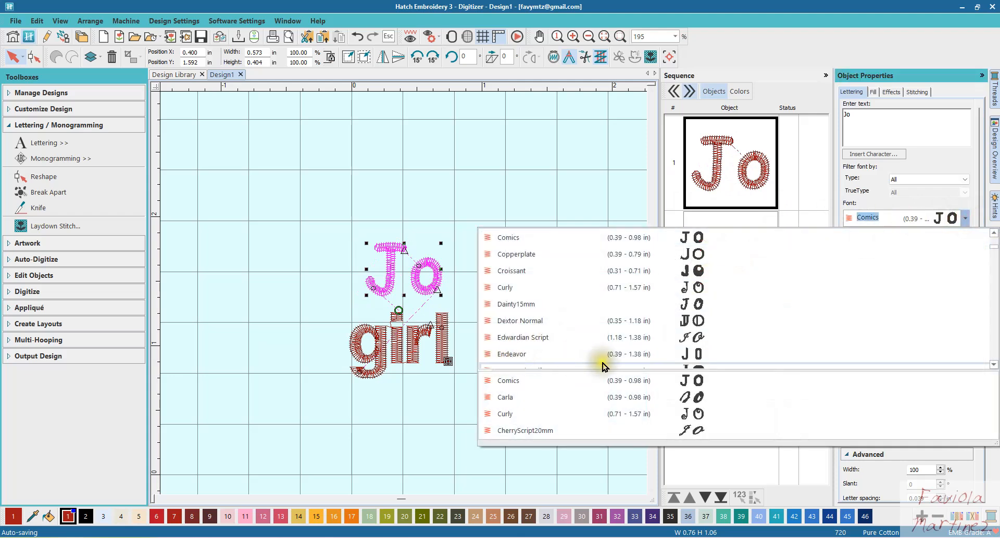
{"action": "left_click", "coordinate": [505, 416]}
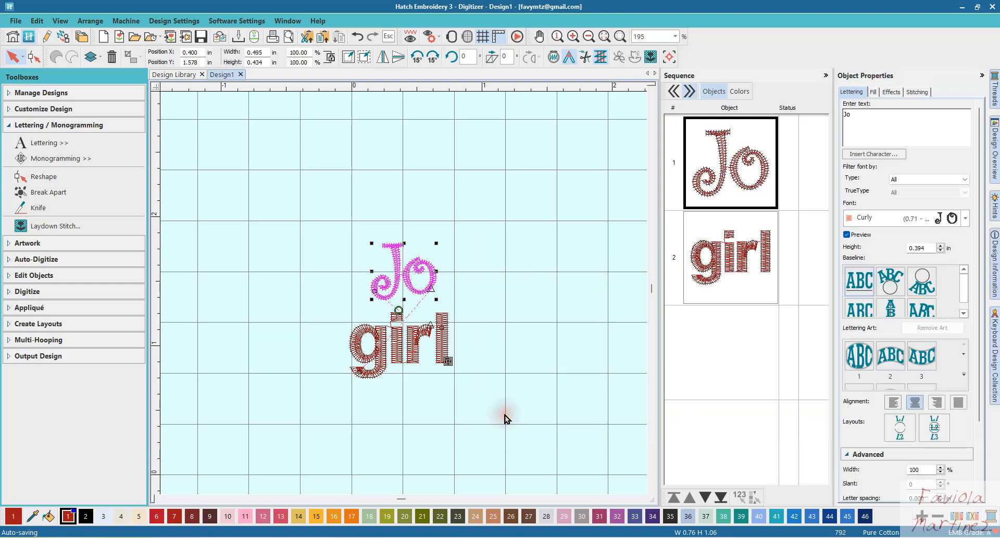
{"action": "left_click", "coordinate": [522, 319]}
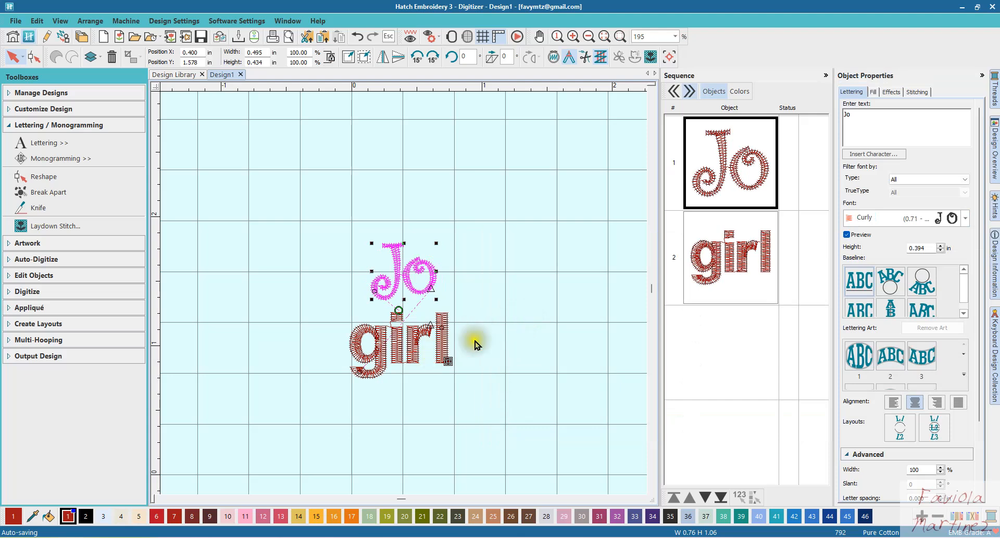
- Set the font of the "girl" lettering to Curly and deselect it
{"action": "left_click", "coordinate": [411, 355]}
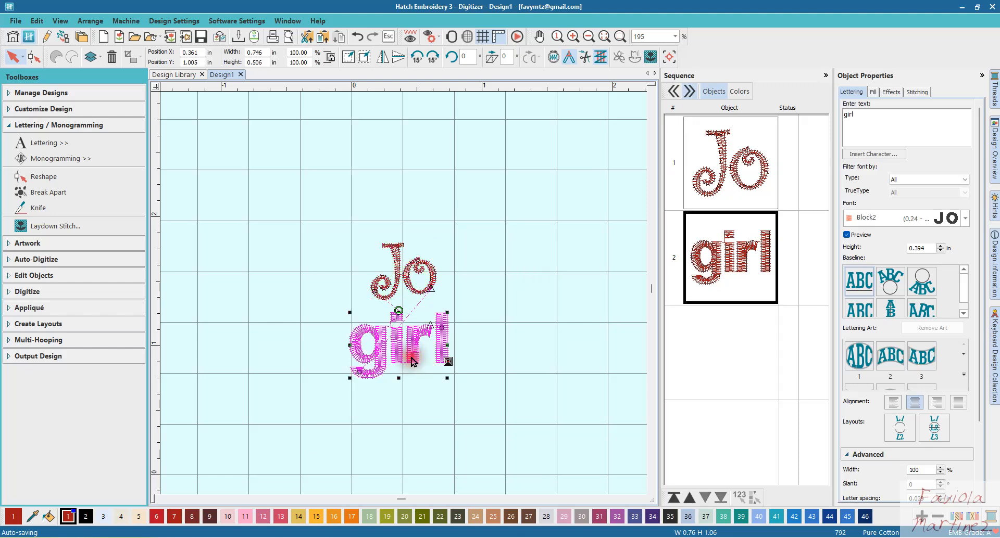
{"action": "left_click", "coordinate": [965, 218]}
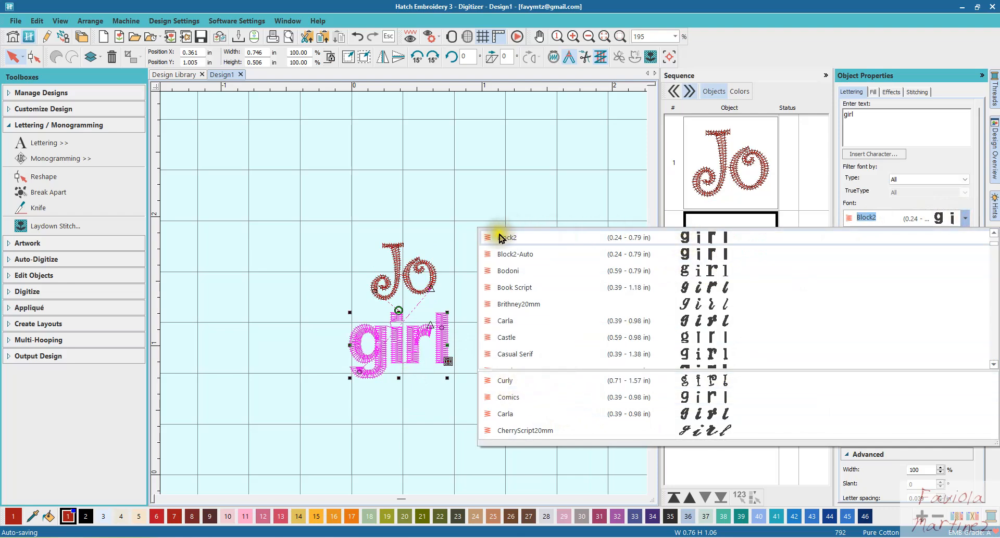
{"action": "left_click", "coordinate": [504, 382]}
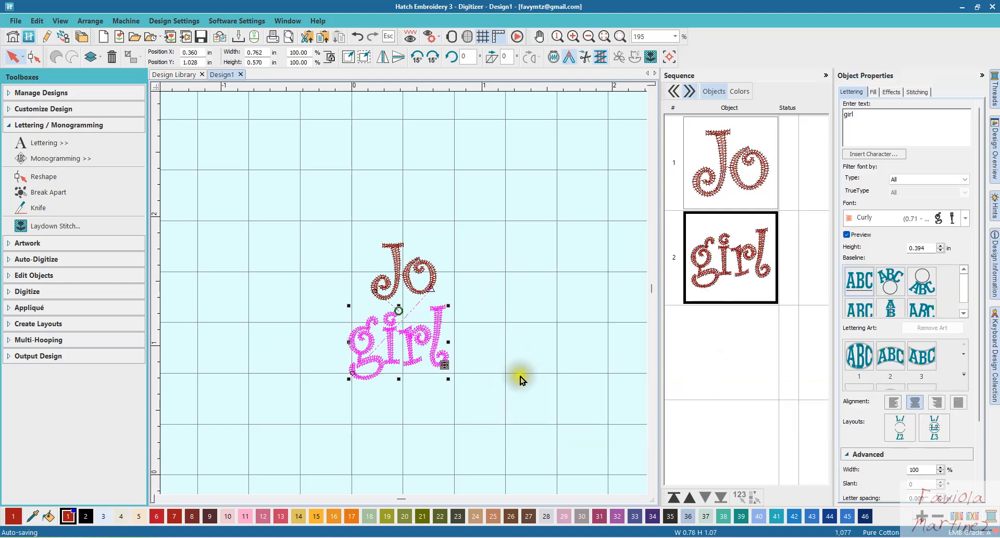
{"action": "left_click", "coordinate": [476, 393]}
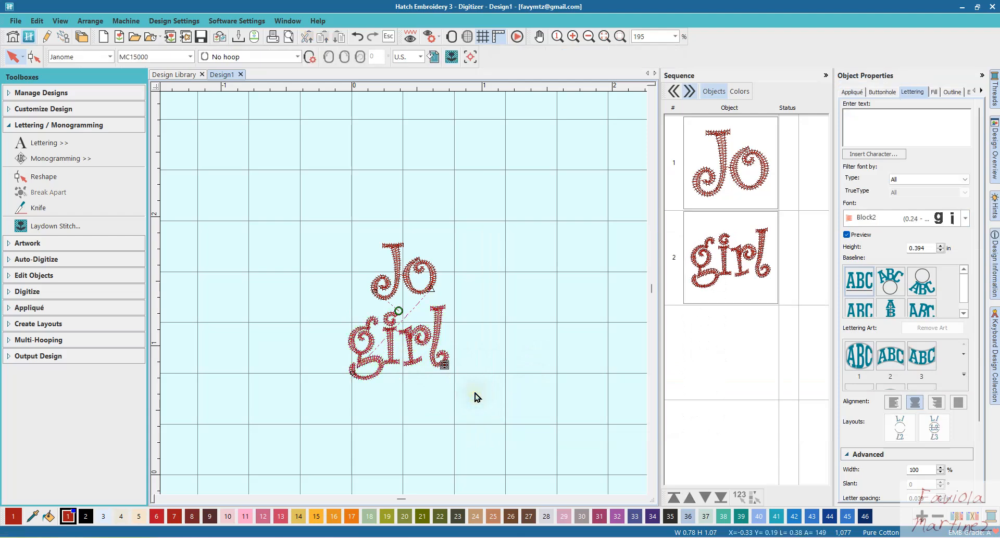
- Enlarge the "Jo" lettering proportionally to about 1.03 in wide and 0.90 in high
{"action": "left_click", "coordinate": [435, 275]}
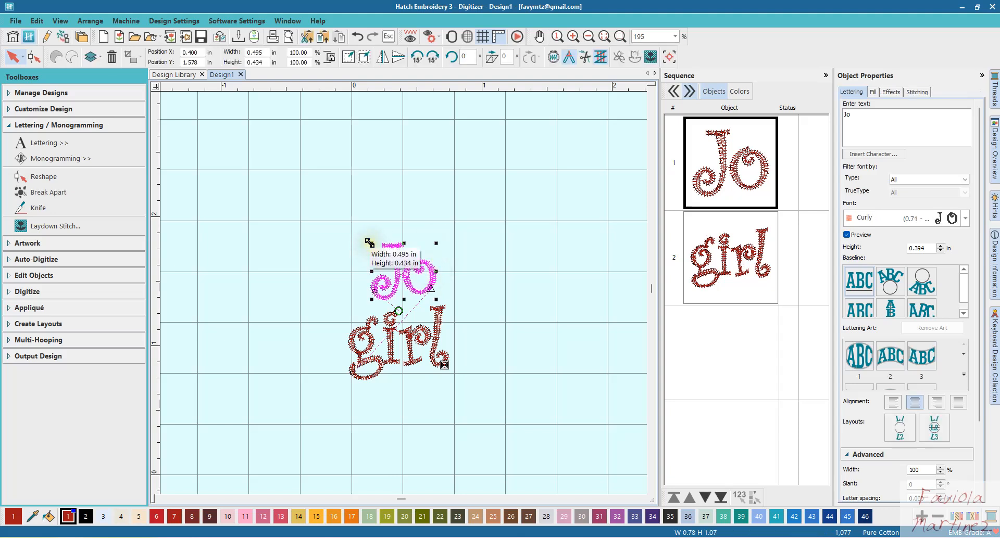
{"action": "left_click_drag", "start_coordinate": [369, 243], "coordinate": [302, 183]}
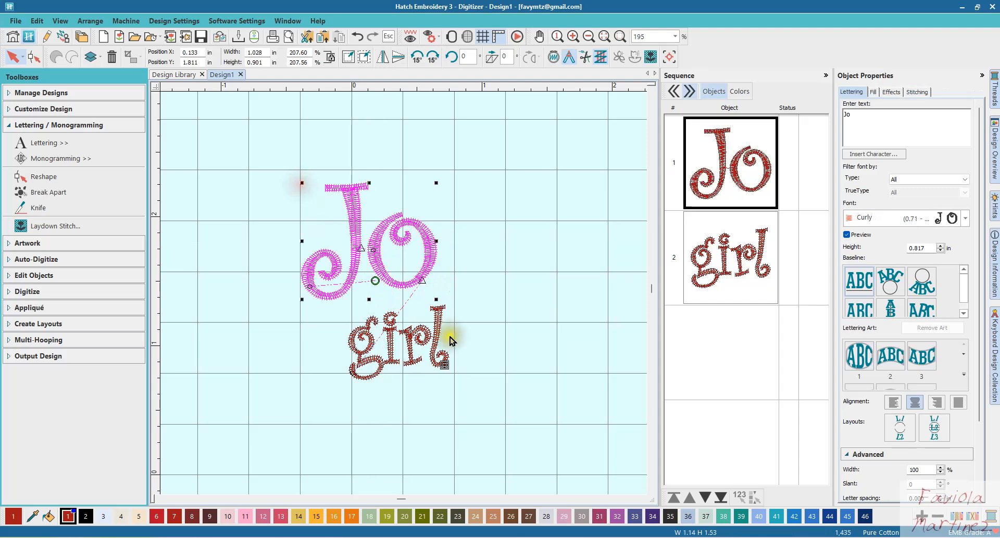
- Resize the "girl" lettering to about 1.52 in wide and 1.30 in high and move it directly beneath "Jo"
{"action": "left_click", "coordinate": [423, 346]}
{"action": "mouse_move", "coordinate": [448, 306]}
{"action": "left_mouse_down"}
{"action": "mouse_move", "coordinate": [395, 342]}
{"action": "mouse_move", "coordinate": [457, 293]}
{"action": "mouse_move", "coordinate": [431, 330]}
{"action": "mouse_move", "coordinate": [451, 303]}
{"action": "left_mouse_up"}
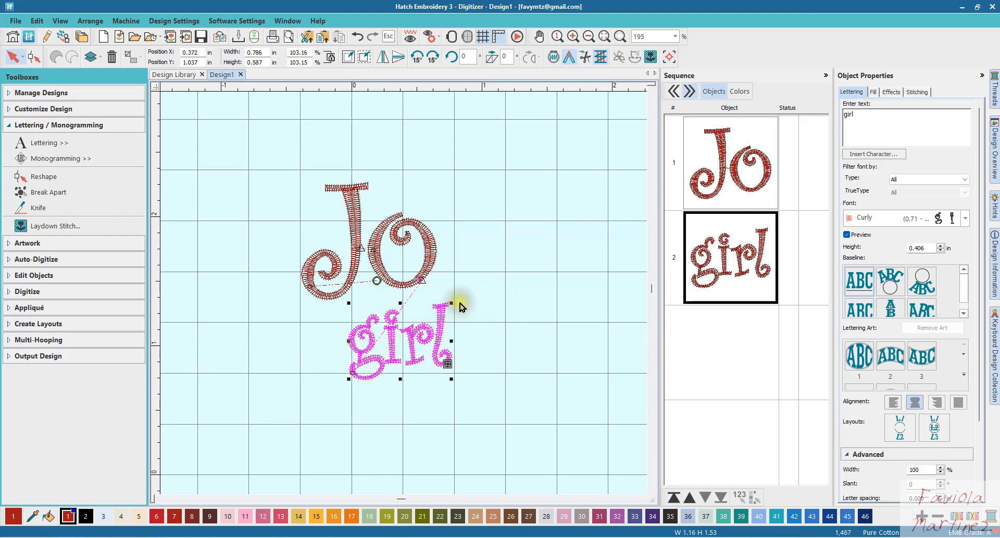
{"action": "left_click_drag", "start_coordinate": [452, 342], "coordinate": [546, 341]}
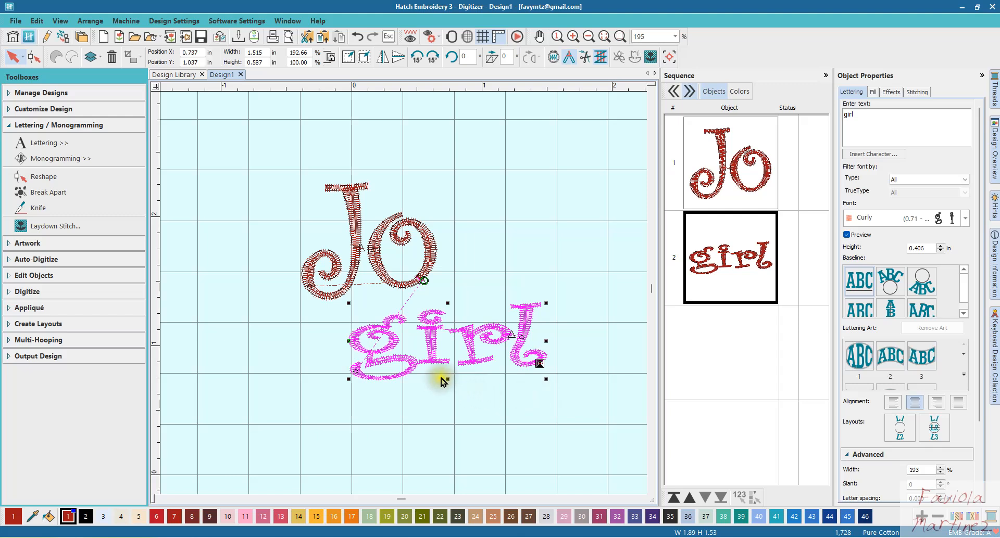
{"action": "left_click_drag", "start_coordinate": [448, 379], "coordinate": [447, 471]}
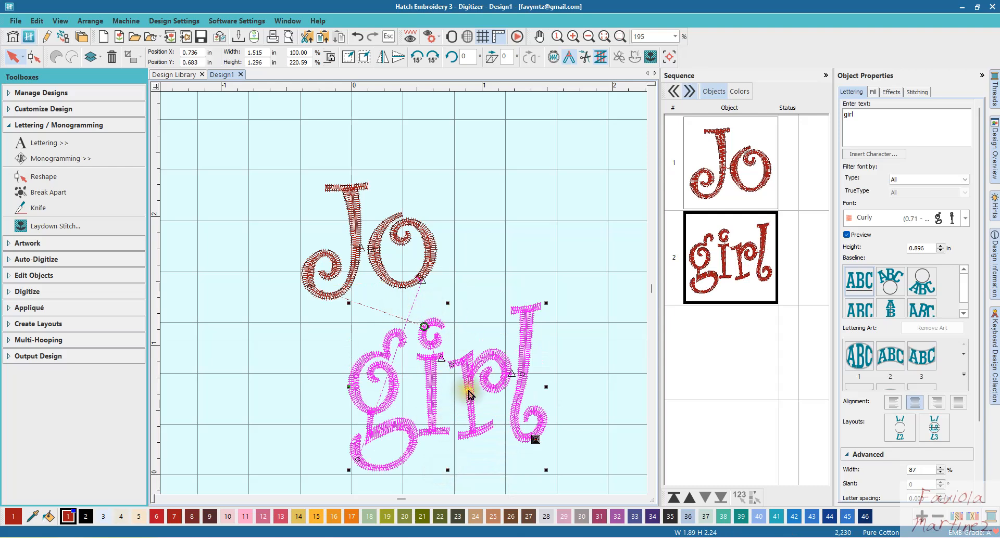
{"action": "left_click_drag", "start_coordinate": [477, 398], "coordinate": [403, 387]}
{"action": "left_click", "coordinate": [490, 368]}
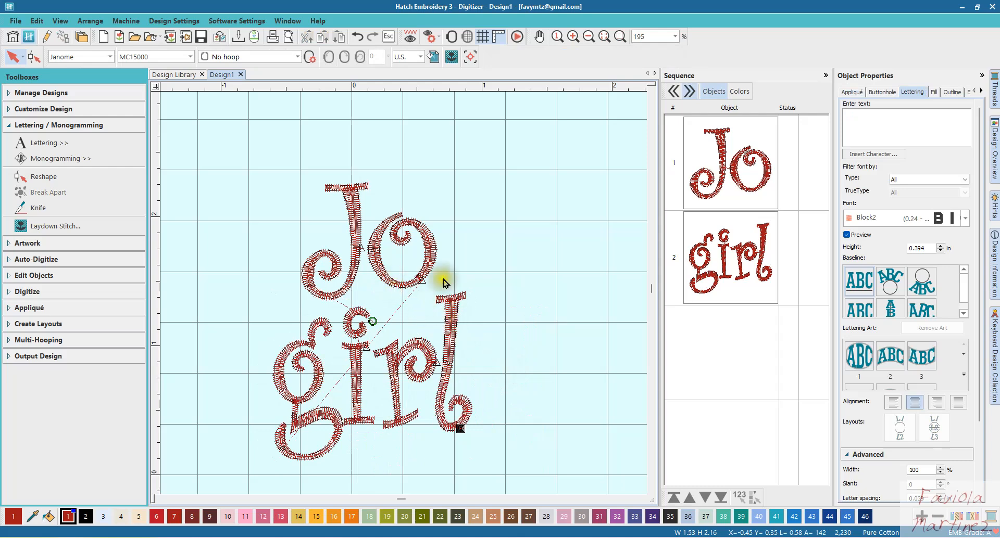
- Reshape the "Jo" lettering by moving the letter J horizontally away from the "o"
{"action": "left_click", "coordinate": [718, 178]}
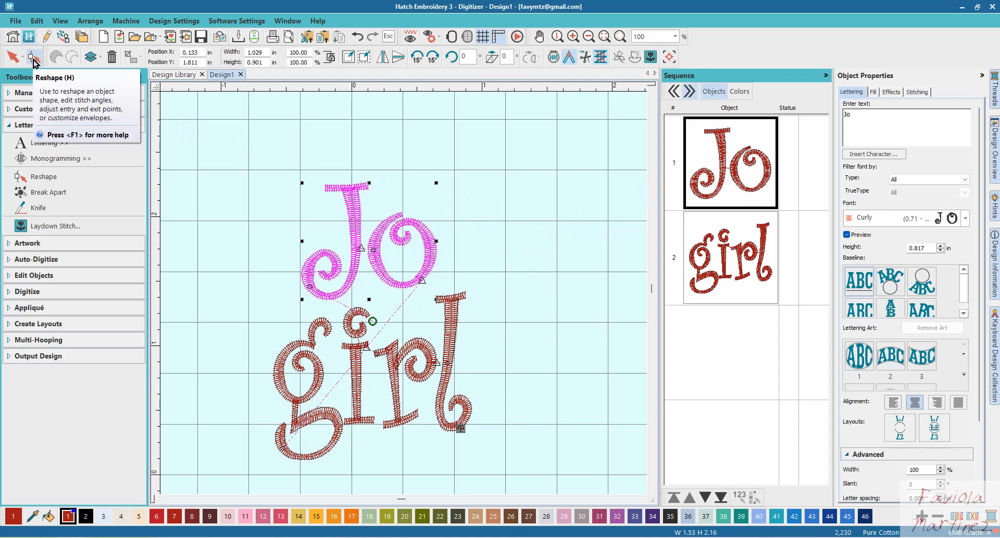
{"action": "left_click", "coordinate": [33, 58]}
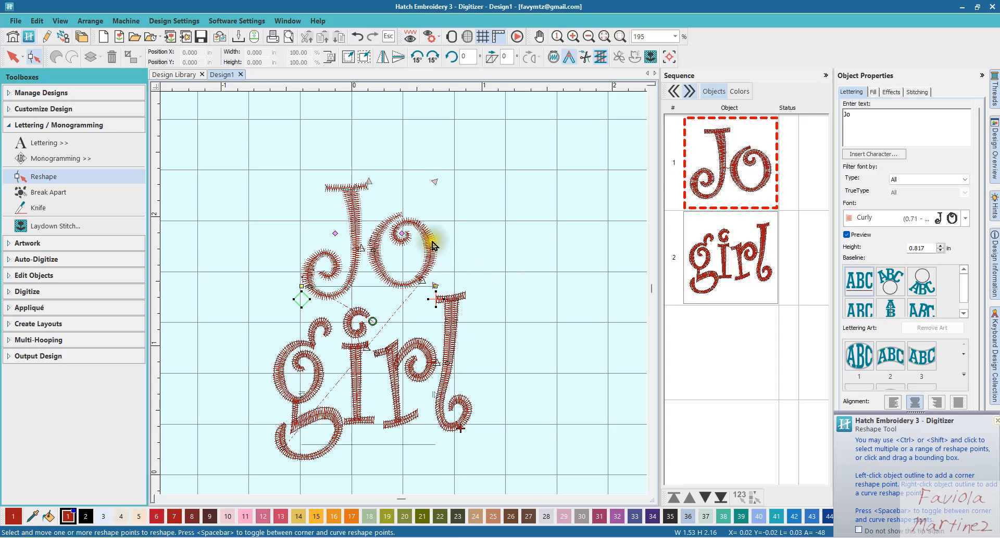
{"action": "scroll", "coordinate": [341, 263], "scroll_direction": "up", "scroll_amount": 2}
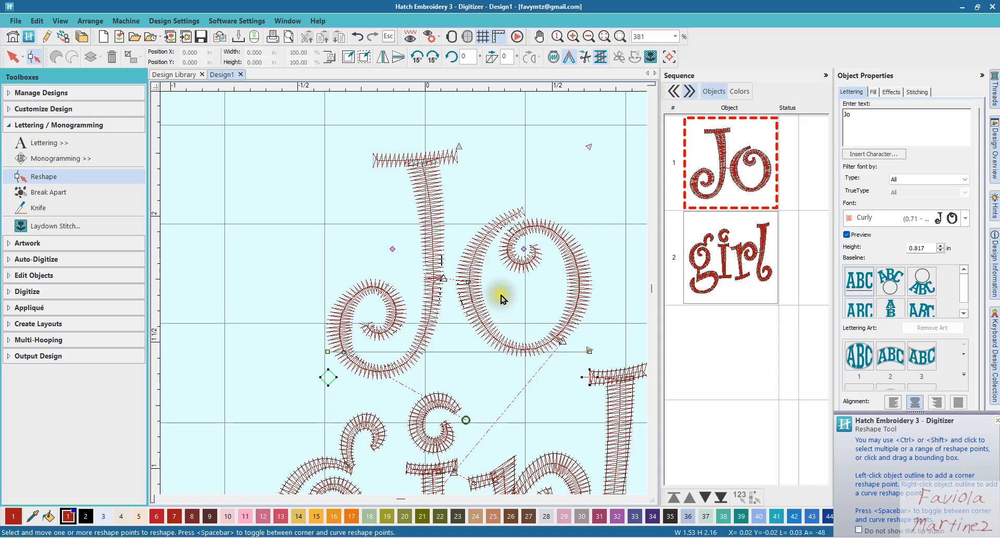
{"action": "left_click", "coordinate": [392, 249]}
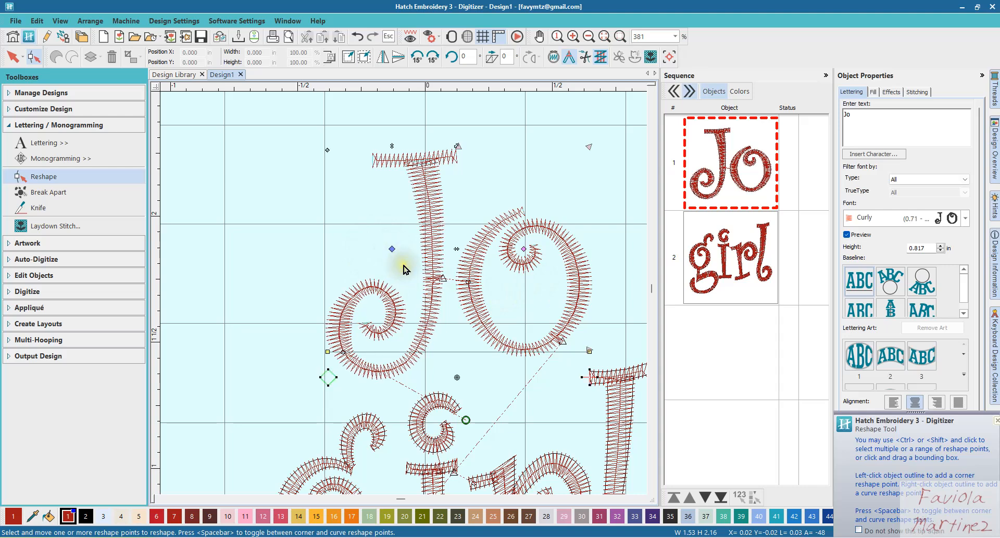
{"action": "left_click_drag", "start_coordinate": [393, 249], "coordinate": [326, 247]}
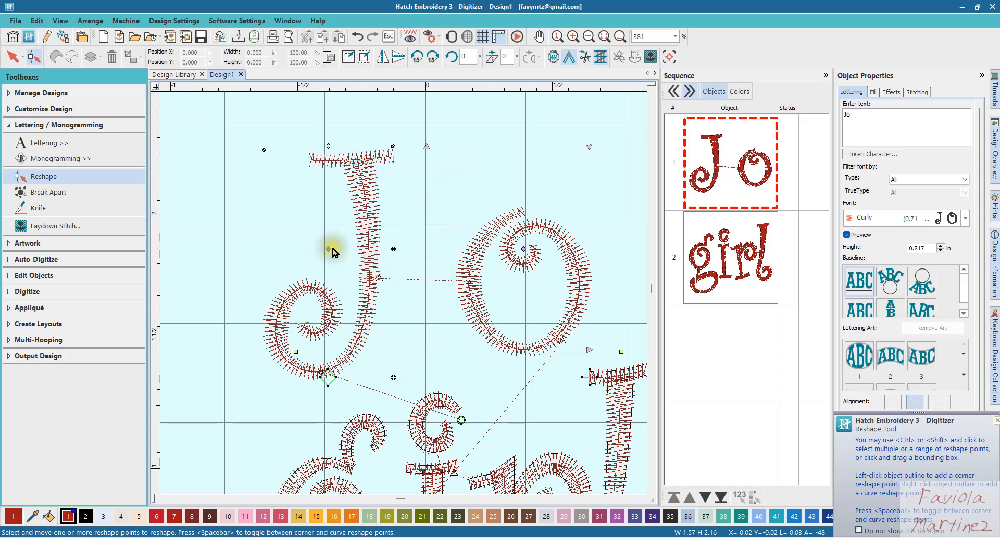
- Reshape the "Jo" lettering so the letters J and "o" sit close together, and deselect them
{"action": "left_click_drag", "start_coordinate": [330, 248], "coordinate": [502, 273]}
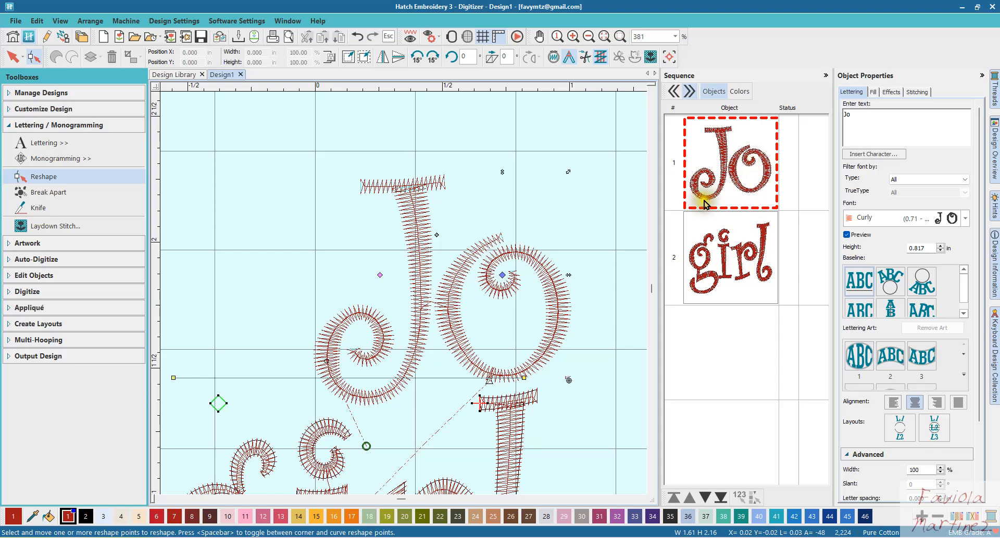
{"action": "left_click", "coordinate": [594, 397]}
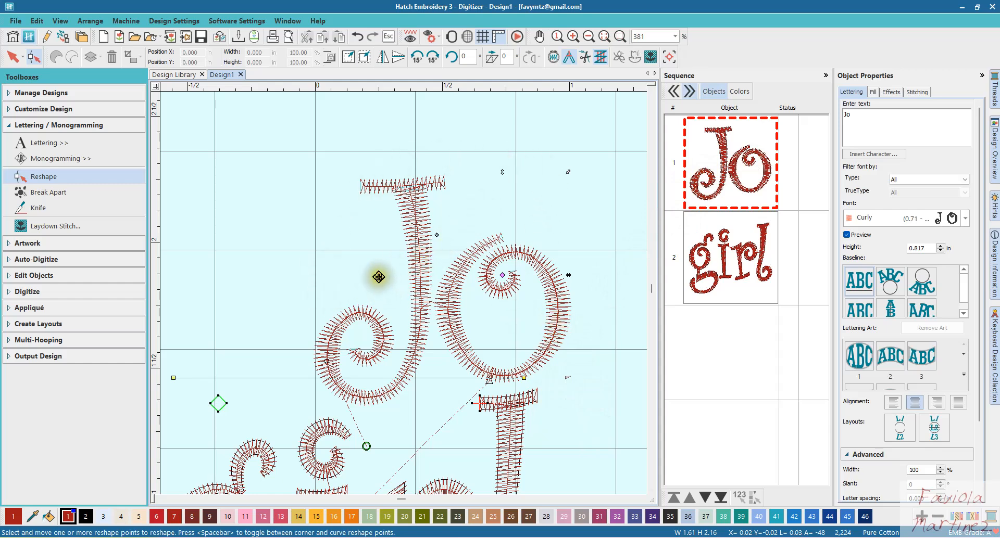
- Try stretching only the letter J upward to make it taller, and undo the stretch
{"action": "left_click", "coordinate": [379, 277]}
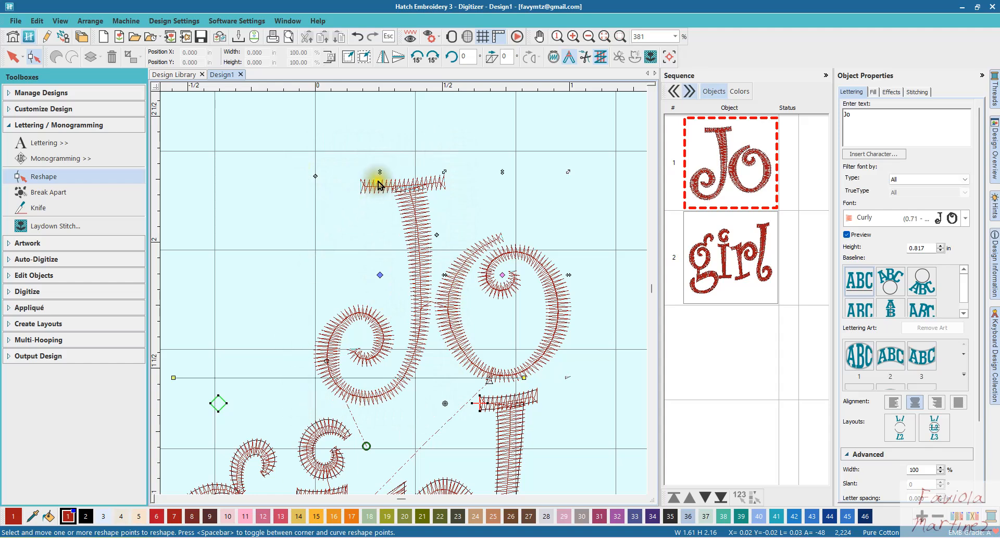
{"action": "left_click_drag", "start_coordinate": [379, 173], "coordinate": [380, 120]}
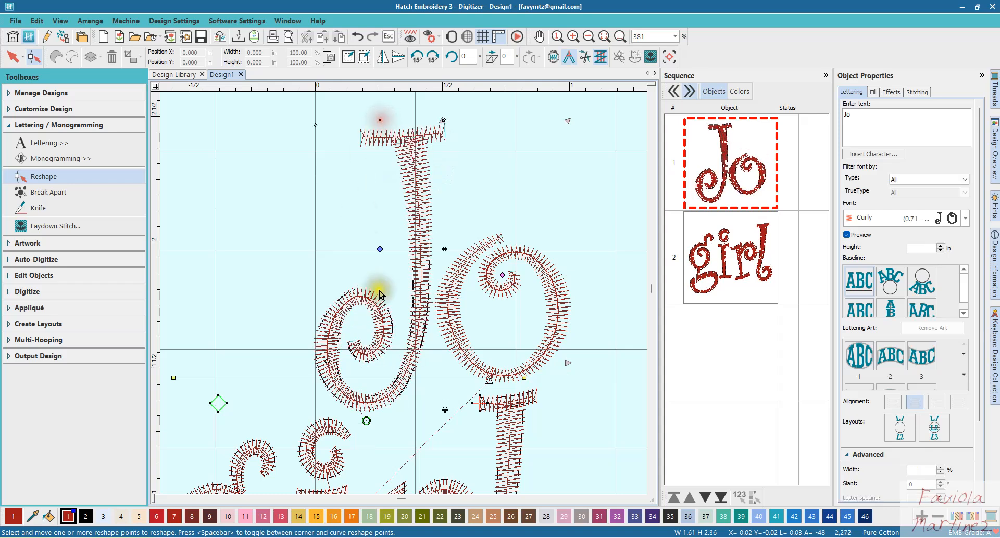
{"action": "left_click", "coordinate": [357, 38]}
- Slightly adjust the slant of the letter J
{"action": "left_click", "coordinate": [315, 176]}
{"action": "mouse_move", "coordinate": [315, 175]}
{"action": "left_mouse_down"}
{"action": "mouse_move", "coordinate": [286, 156]}
{"action": "mouse_move", "coordinate": [224, 145]}
{"action": "mouse_move", "coordinate": [380, 203]}
{"action": "mouse_move", "coordinate": [303, 170]}
{"action": "mouse_move", "coordinate": [314, 170]}
{"action": "left_mouse_up"}
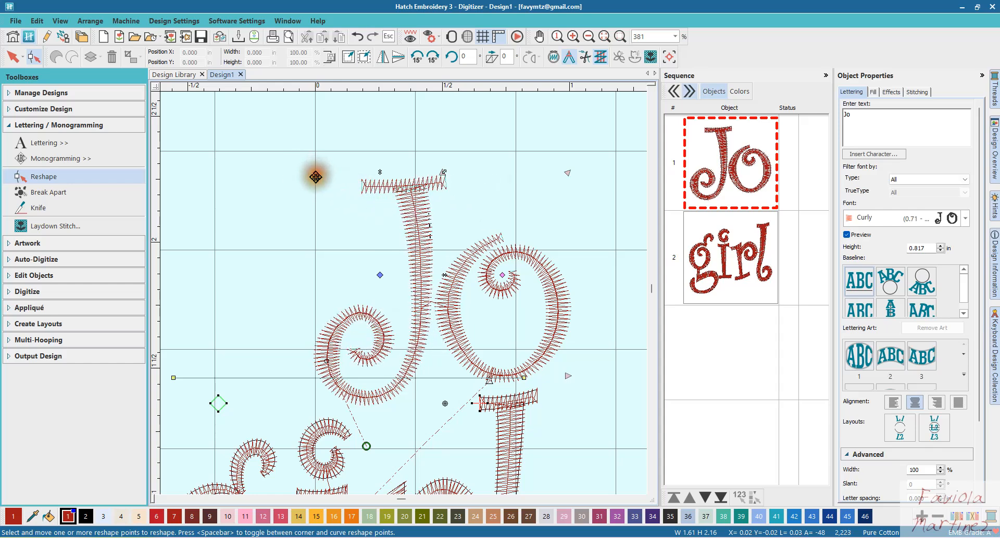
- Try enlarging the whole "Jo" lettering proportionally to a height of 1.049 in, and undo it
{"action": "left_click_drag", "start_coordinate": [568, 173], "coordinate": [602, 114]}
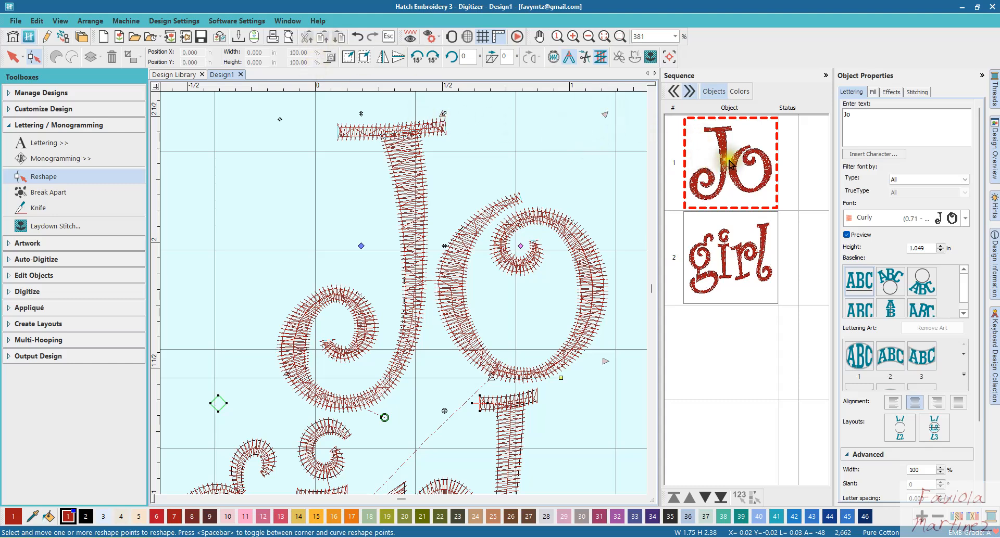
{"action": "left_click", "coordinate": [357, 38]}
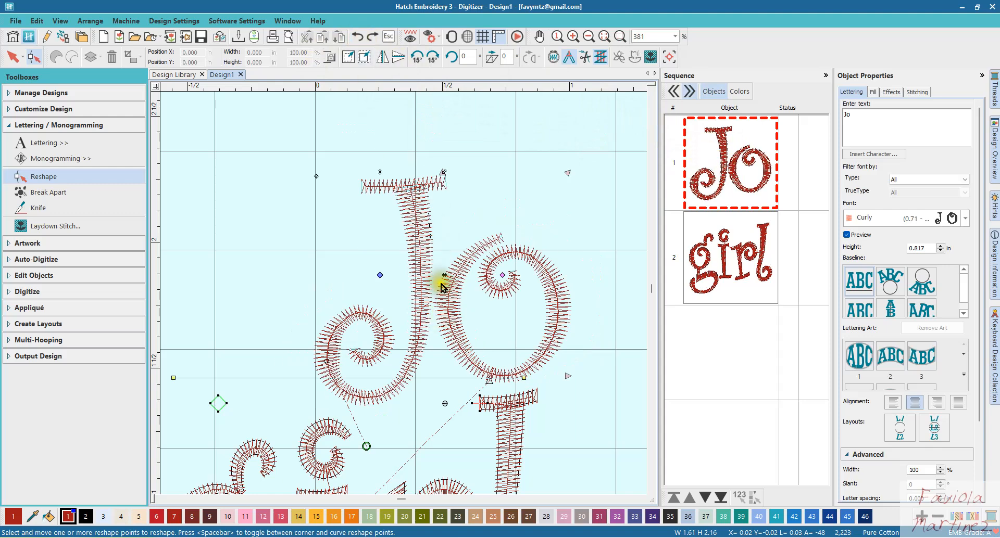
- Narrow the letter J slightly, rotate it by a small angle, and deselect it
{"action": "left_click", "coordinate": [447, 274]}
{"action": "mouse_move", "coordinate": [447, 274]}
{"action": "left_mouse_down"}
{"action": "mouse_move", "coordinate": [462, 267]}
{"action": "mouse_move", "coordinate": [274, 273]}
{"action": "mouse_move", "coordinate": [198, 259]}
{"action": "mouse_move", "coordinate": [444, 271]}
{"action": "left_mouse_up"}
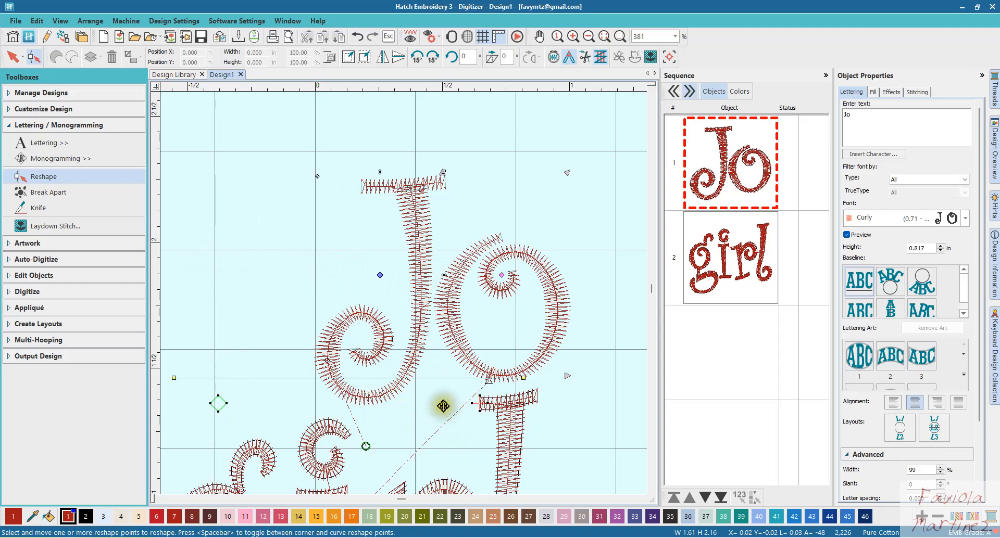
{"action": "mouse_move", "coordinate": [444, 405]}
{"action": "left_mouse_down"}
{"action": "mouse_move", "coordinate": [408, 417]}
{"action": "mouse_move", "coordinate": [446, 416]}
{"action": "left_mouse_up"}
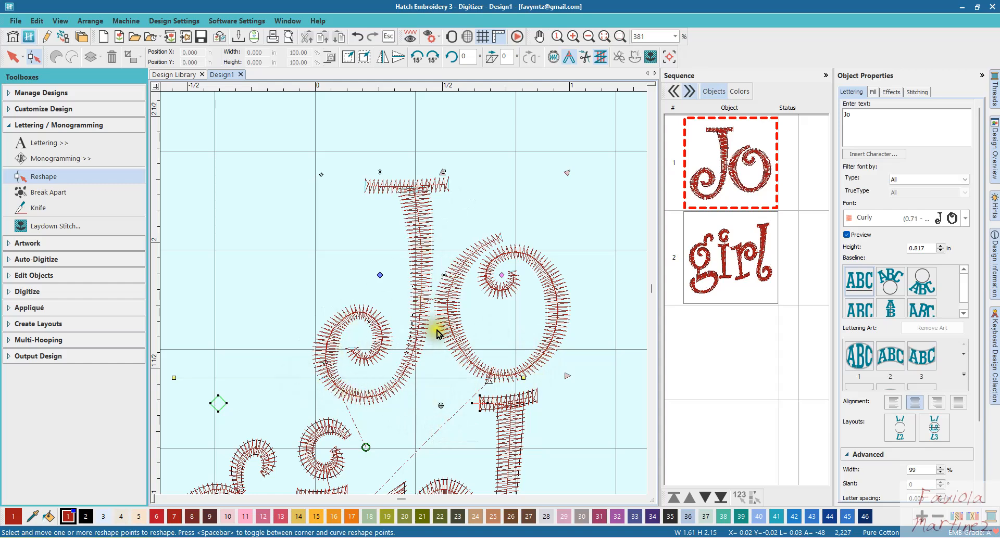
{"action": "scroll", "coordinate": [404, 298], "scroll_direction": "down", "scroll_amount": 1}
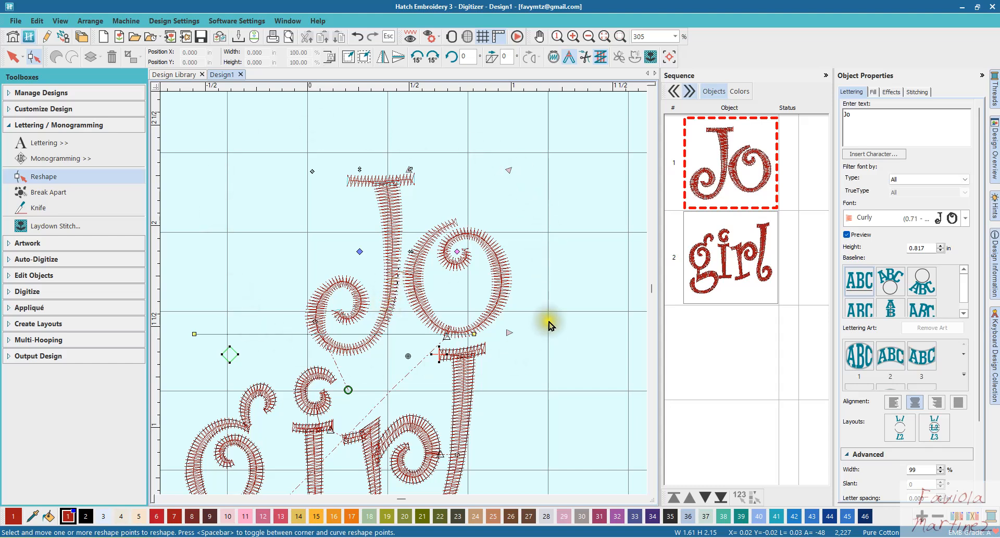
{"action": "left_click", "coordinate": [536, 377]}
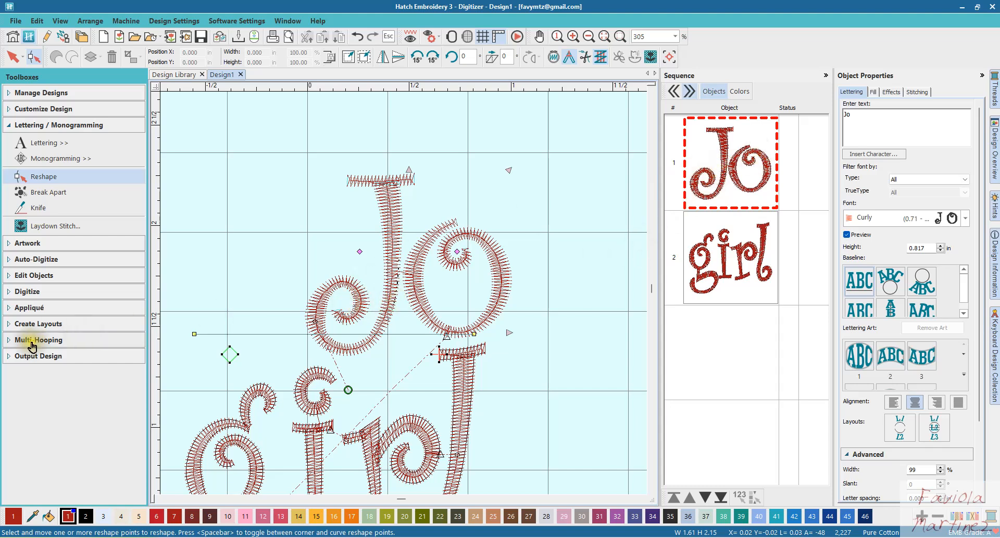
- Try breaking the "Jo" lettering apart and recolouring the J with thread colour 20, and undo both changes
{"action": "left_click", "coordinate": [28, 275]}
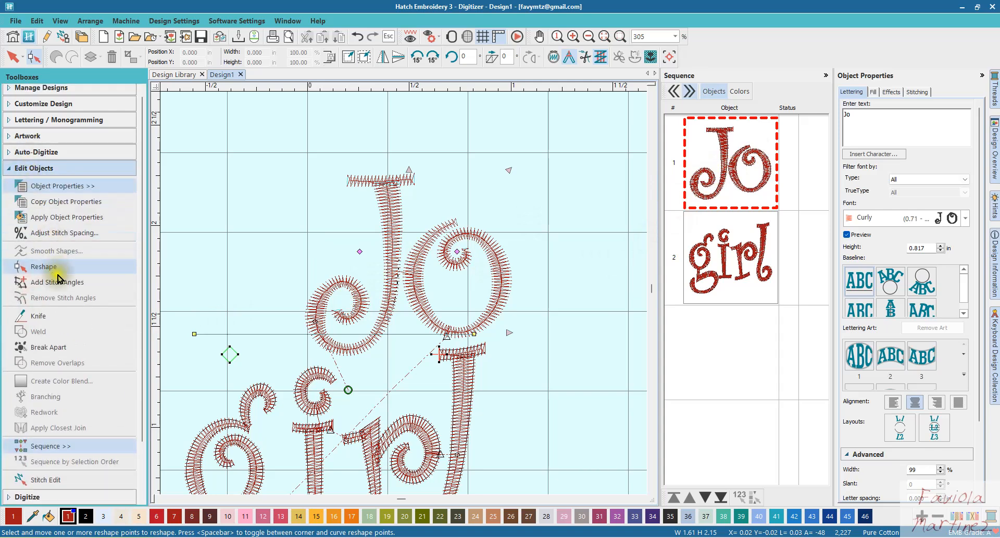
{"action": "left_click", "coordinate": [52, 347]}
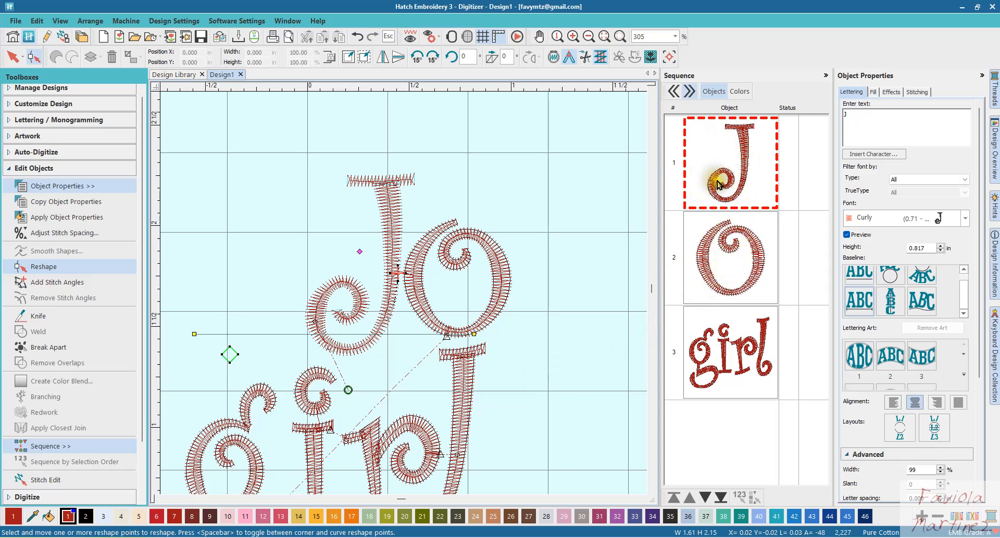
{"action": "left_click", "coordinate": [405, 516]}
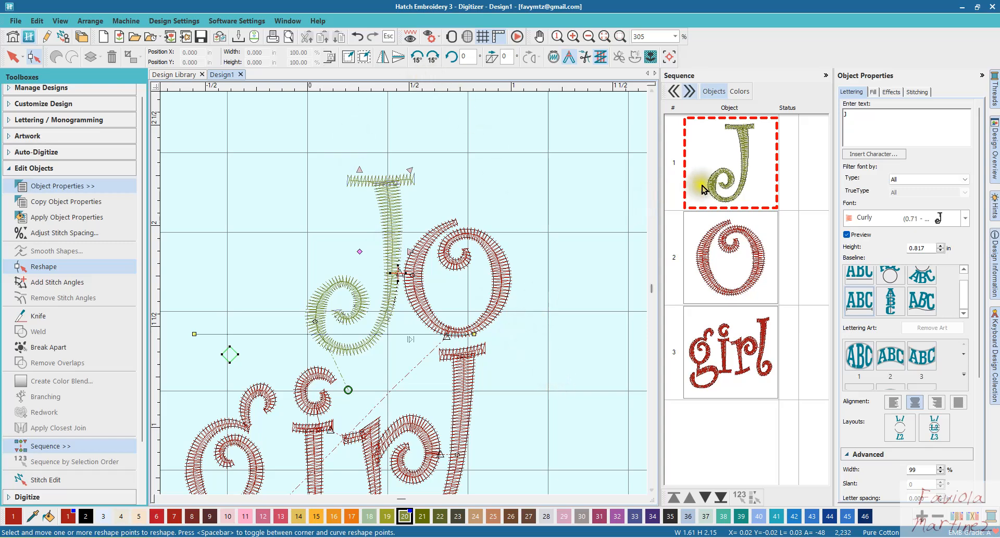
{"action": "left_click", "coordinate": [358, 38]}
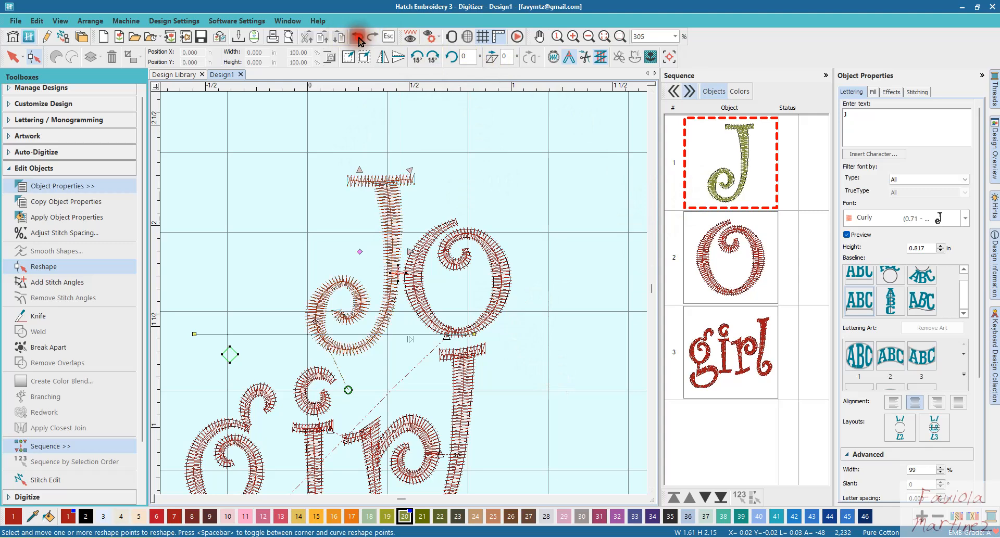
{"action": "left_click", "coordinate": [359, 38]}
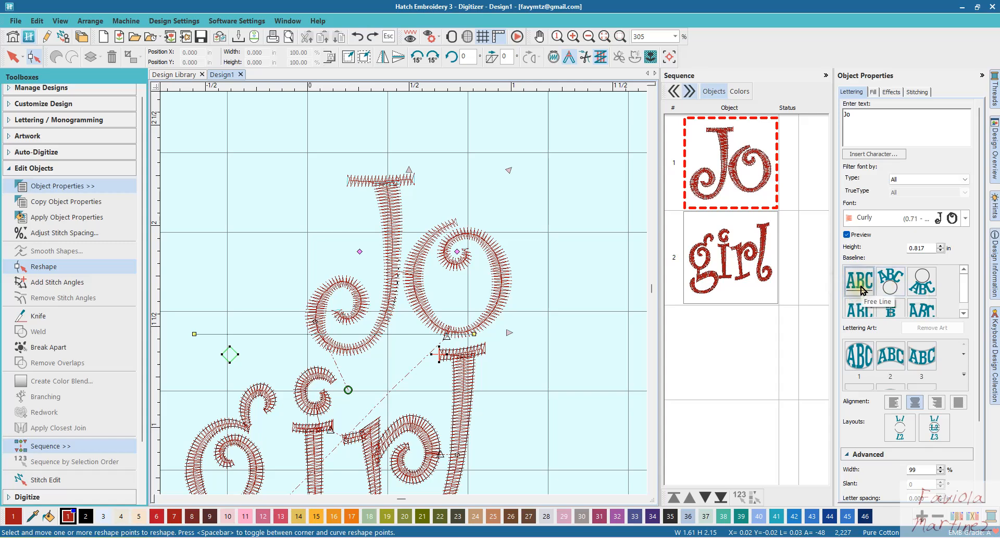
- Try a circular baseline with the "Jo" lettering on its upper outside, and shrink the baseline circle
{"action": "left_click", "coordinate": [888, 285]}
{"action": "scroll", "coordinate": [407, 295], "scroll_direction": "down", "scroll_amount": 2}
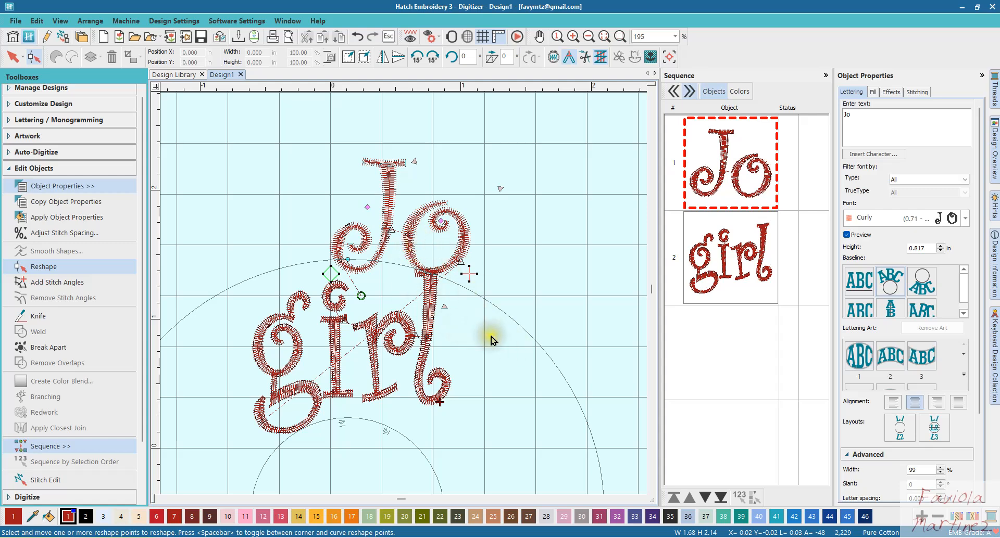
{"action": "scroll", "coordinate": [407, 297], "scroll_direction": "down", "scroll_amount": 2}
{"action": "scroll", "coordinate": [405, 297], "scroll_direction": "down", "scroll_amount": 1}
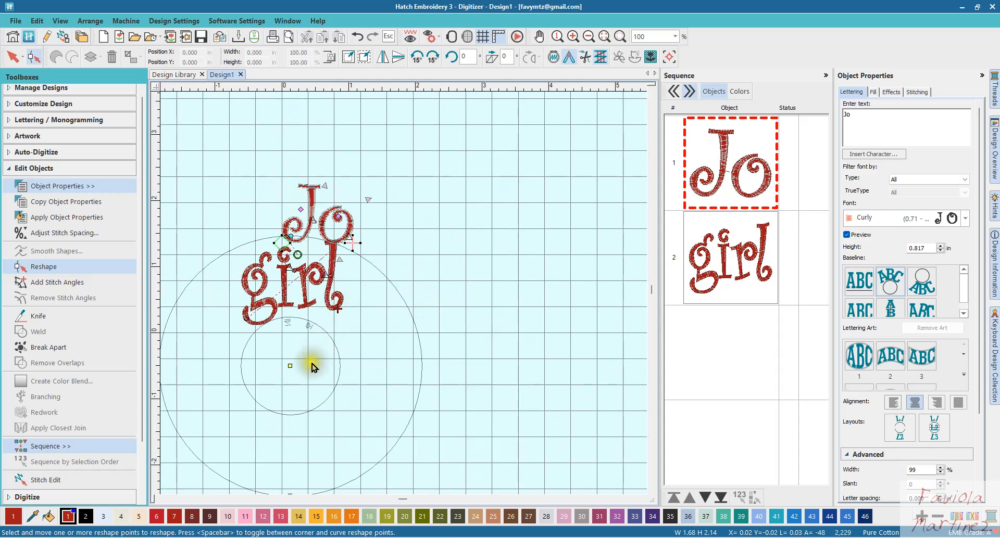
{"action": "left_click_drag", "start_coordinate": [289, 367], "coordinate": [290, 314]}
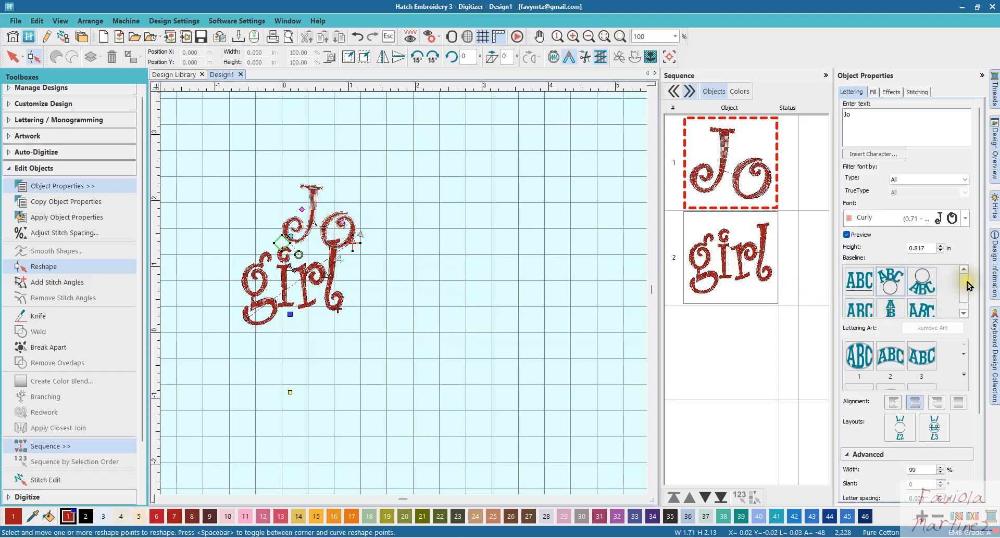
- Give "Jo" the free-form curved baseline and bend it into an upward arch by adding a curve point
{"action": "left_click_drag", "start_coordinate": [967, 286], "coordinate": [969, 301]}
{"action": "left_click", "coordinate": [921, 297]}
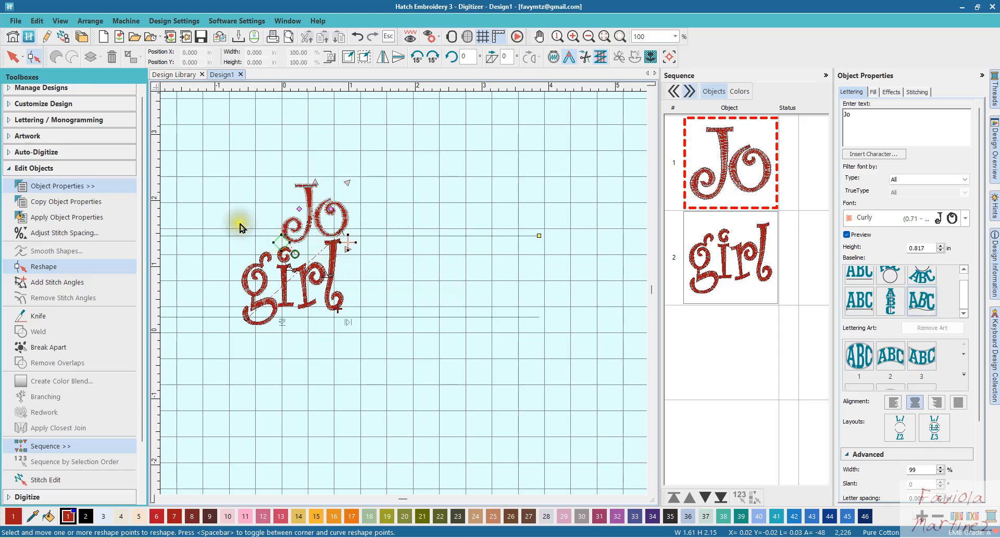
{"action": "scroll", "coordinate": [240, 224], "scroll_direction": "up", "scroll_amount": 1}
{"action": "scroll", "coordinate": [533, 318], "scroll_direction": "down", "scroll_amount": 2}
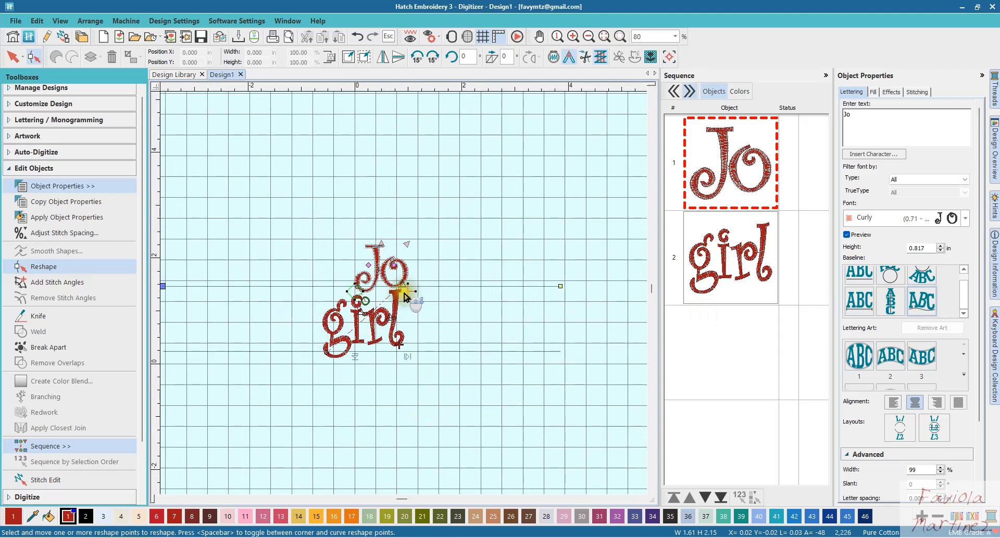
{"action": "scroll", "coordinate": [405, 299], "scroll_direction": "down", "scroll_amount": 1}
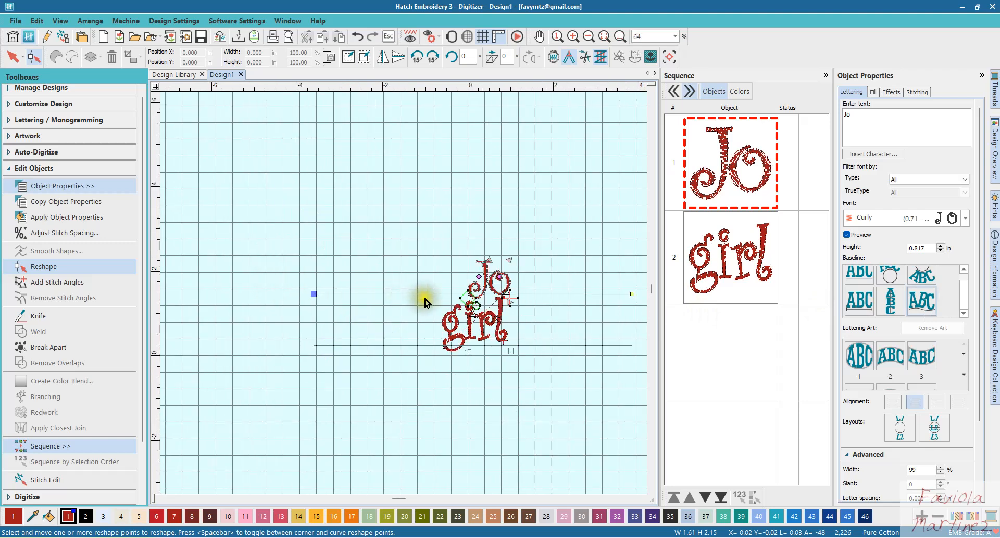
{"action": "left_click", "coordinate": [529, 294]}
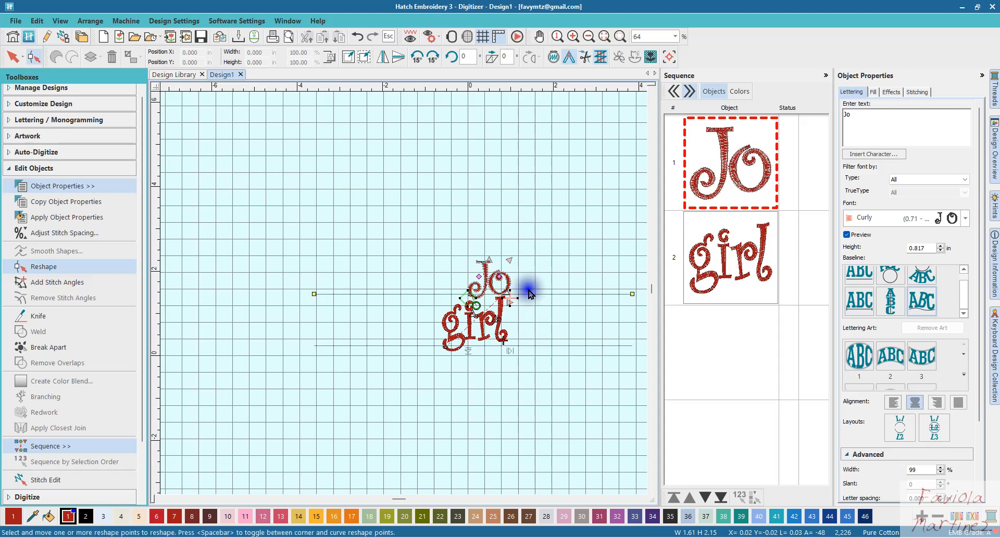
{"action": "left_click_drag", "start_coordinate": [541, 295], "coordinate": [537, 250]}
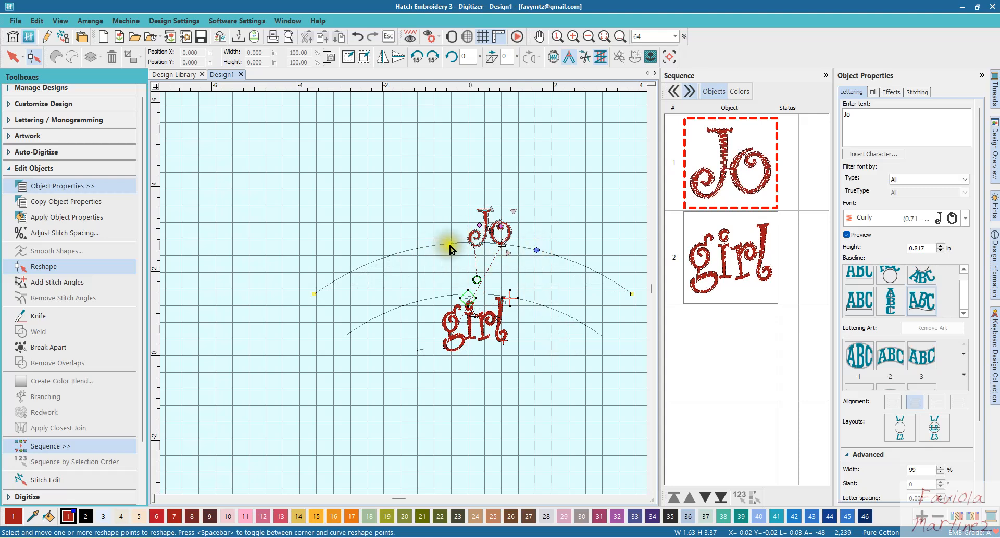
- Shape the "Jo" baseline into a wave by adding two more curve points, pulling one down and the other up
{"action": "scroll", "coordinate": [492, 242], "scroll_direction": "up", "scroll_amount": 2}
{"action": "left_click", "coordinate": [387, 290]}
{"action": "left_click_drag", "start_coordinate": [386, 291], "coordinate": [381, 413]}
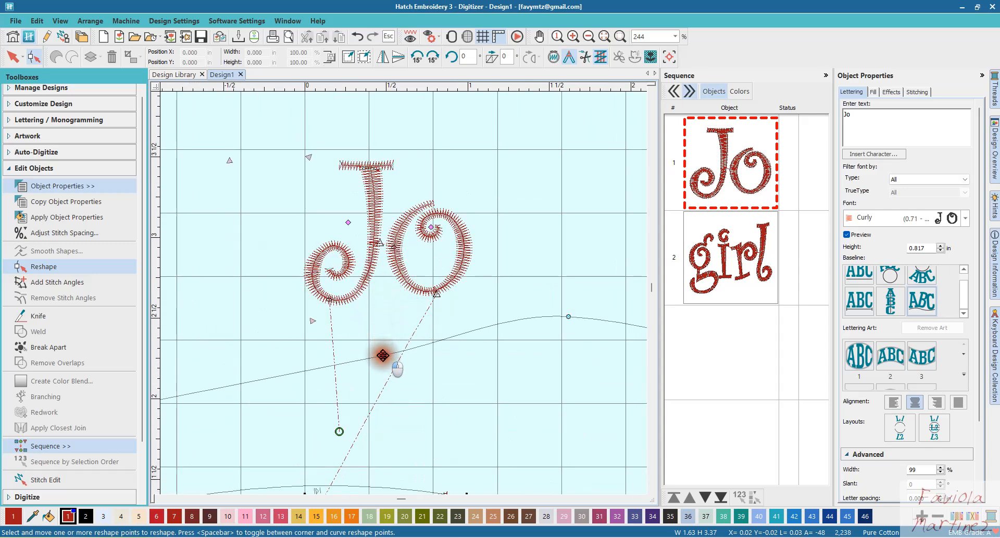
{"action": "scroll", "coordinate": [236, 388], "scroll_direction": "down", "scroll_amount": 2}
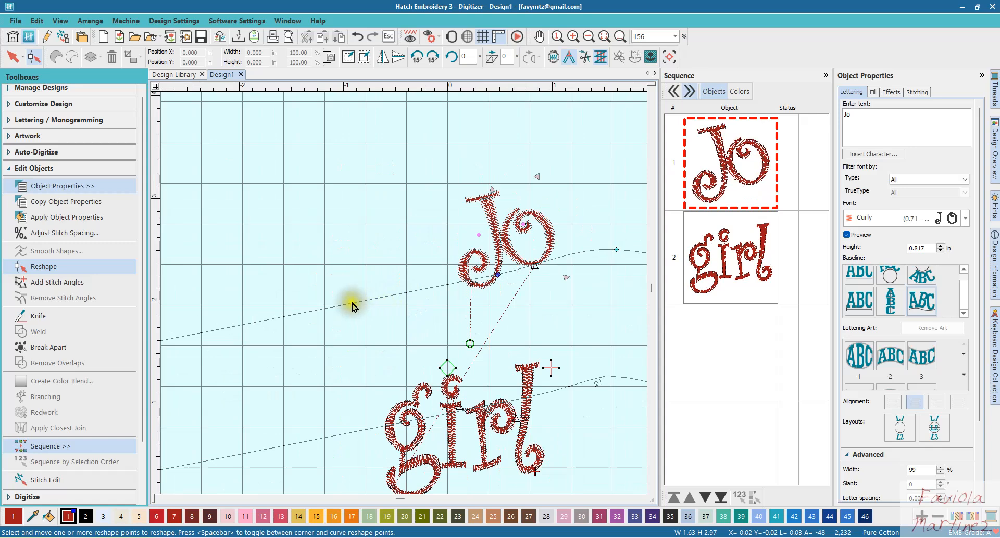
{"action": "left_click_drag", "start_coordinate": [340, 307], "coordinate": [341, 205]}
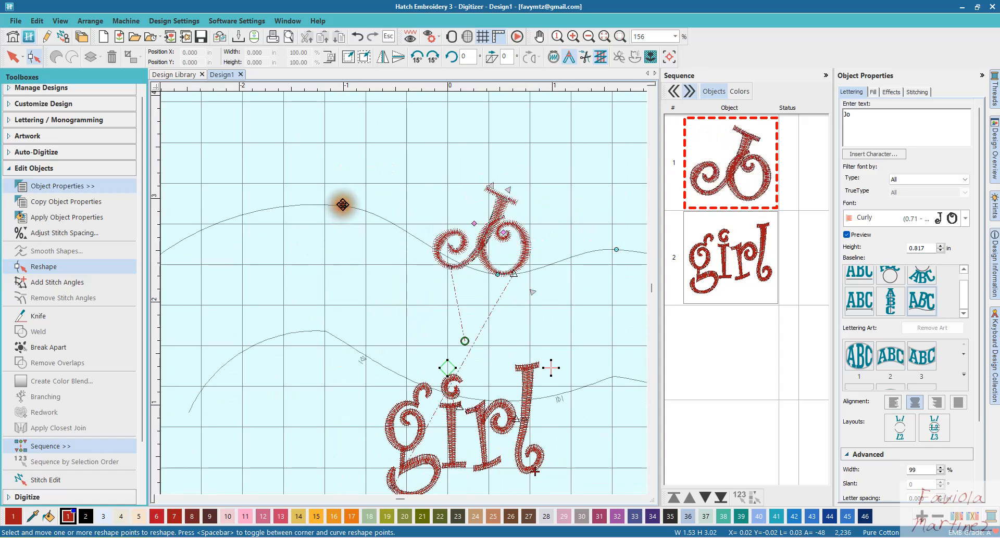